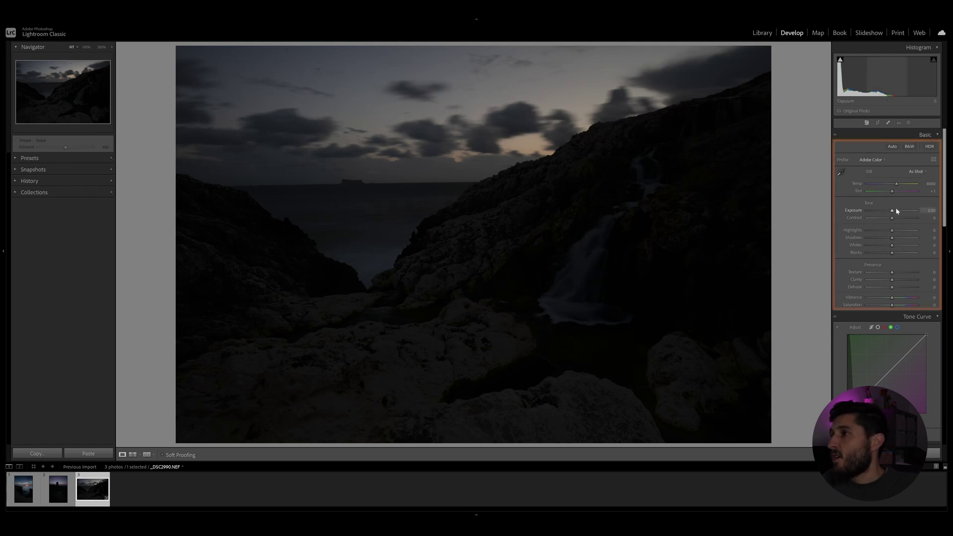
- Brighten the photo with Exposure +2.79, Highlights -77 and Shadows +63
drag(896, 211, 906, 213)
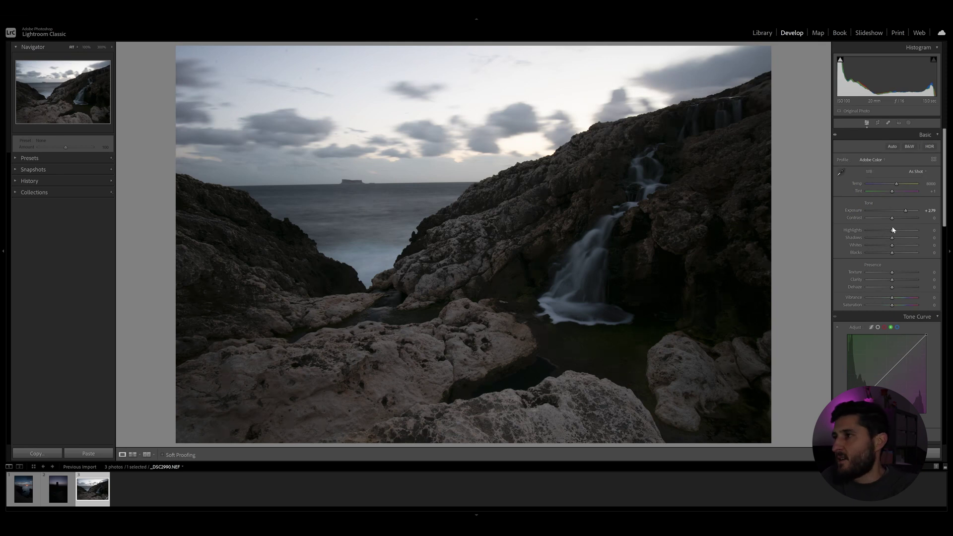
drag(891, 230, 908, 240)
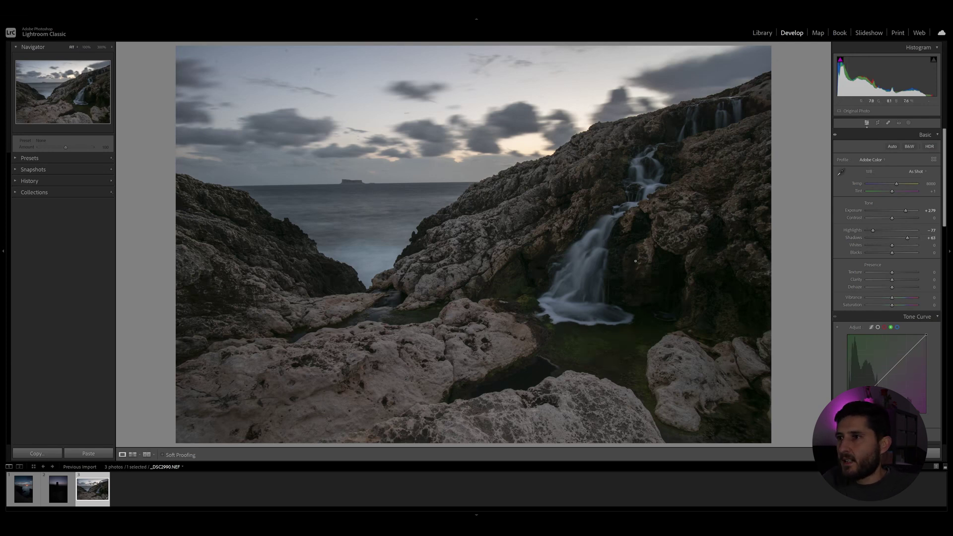
- Straighten the photo by about 0.69° so the sea horizon sits level
click(877, 123)
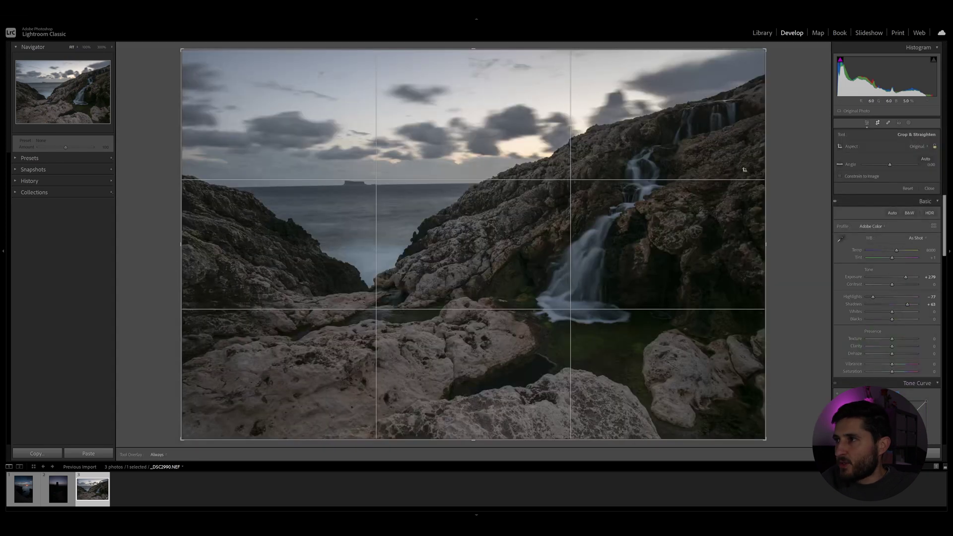
drag(772, 155, 776, 159)
key(Return)
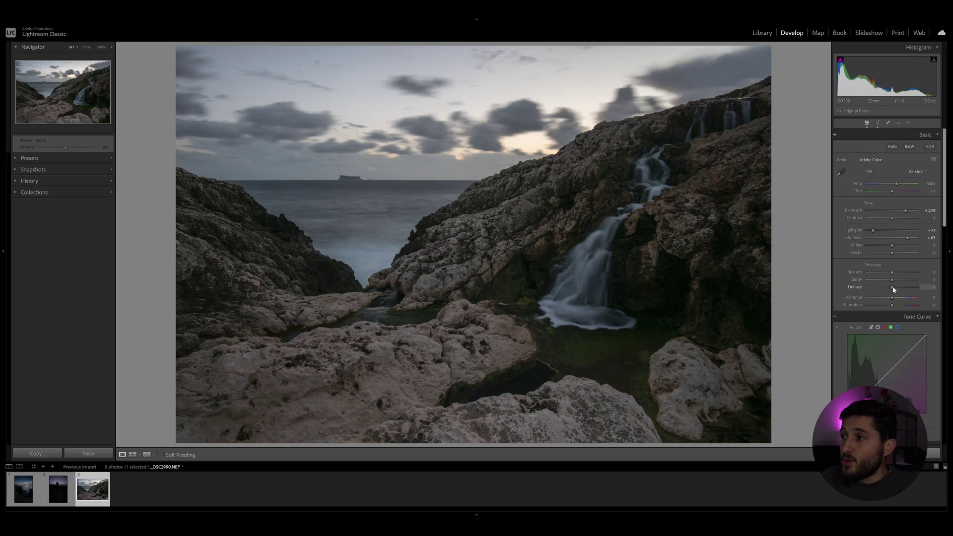
- Set Dehaze to -21, lower Clarity and raise Texture to +30
drag(893, 290, 890, 283)
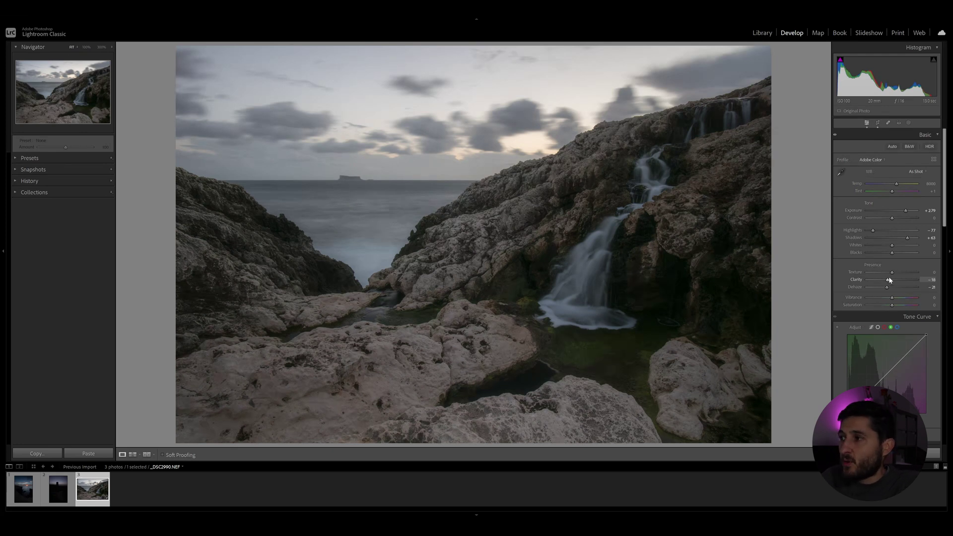
drag(892, 272, 900, 274)
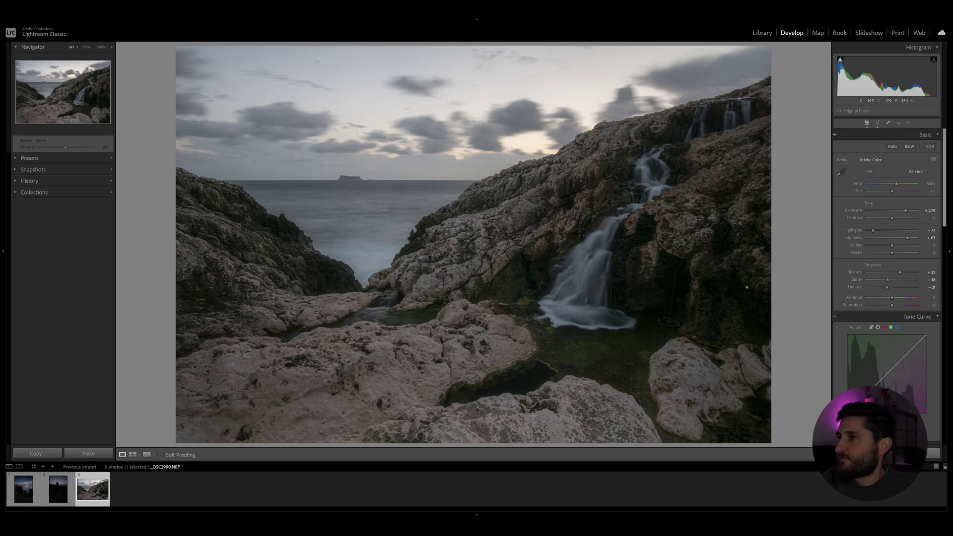
drag(945, 196, 948, 260)
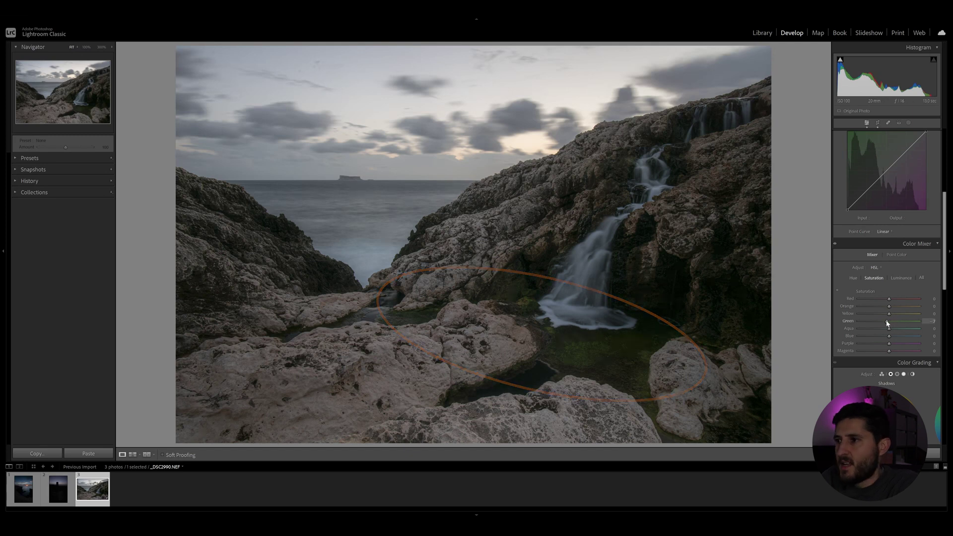
- Desaturate the greens and shift Green hue to -96 in HSL, checking the rocks zoomed in
drag(889, 321, 858, 321)
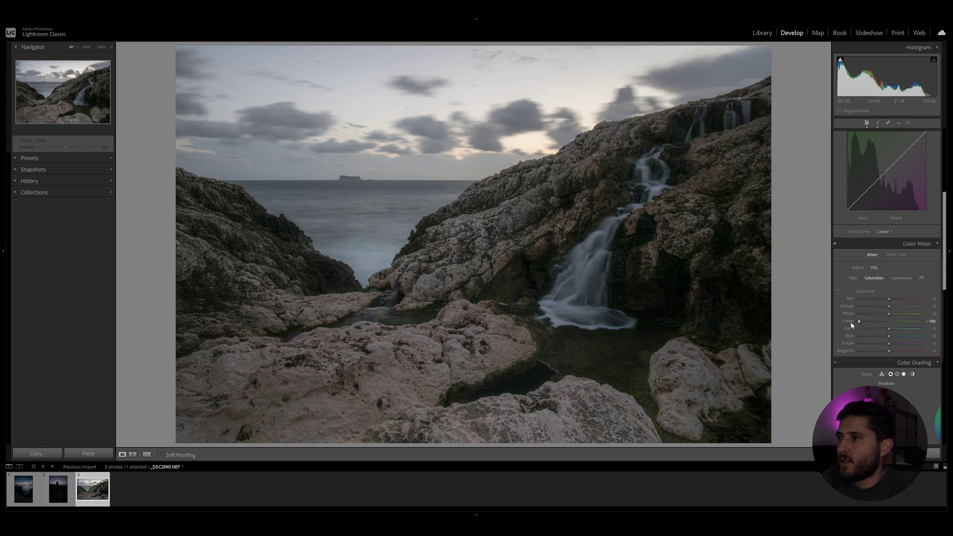
click(853, 278)
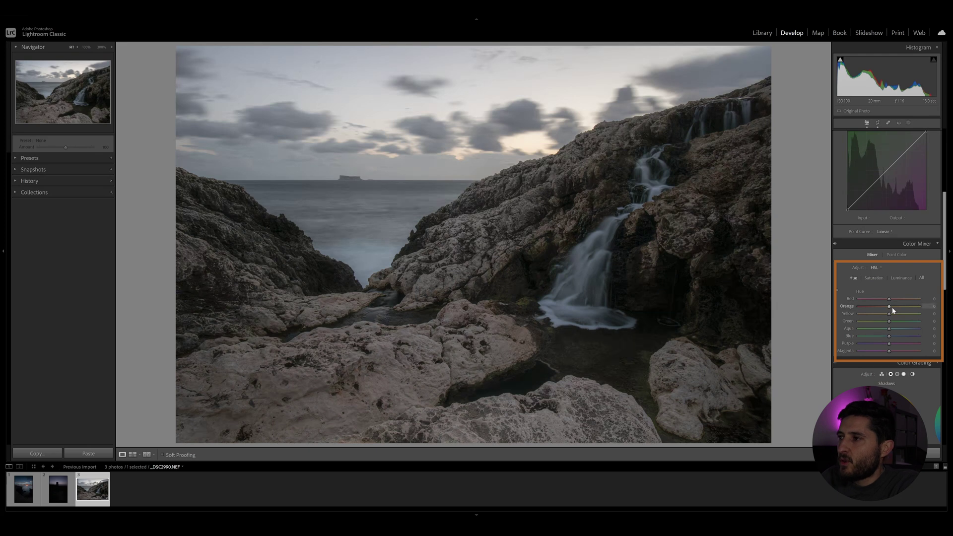
drag(888, 321, 860, 323)
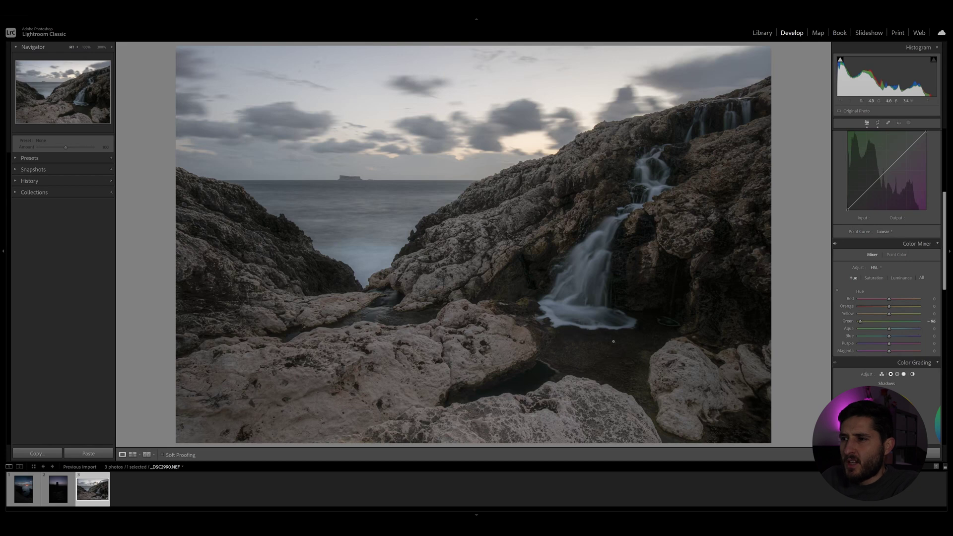
click(532, 260)
drag(531, 259, 585, 323)
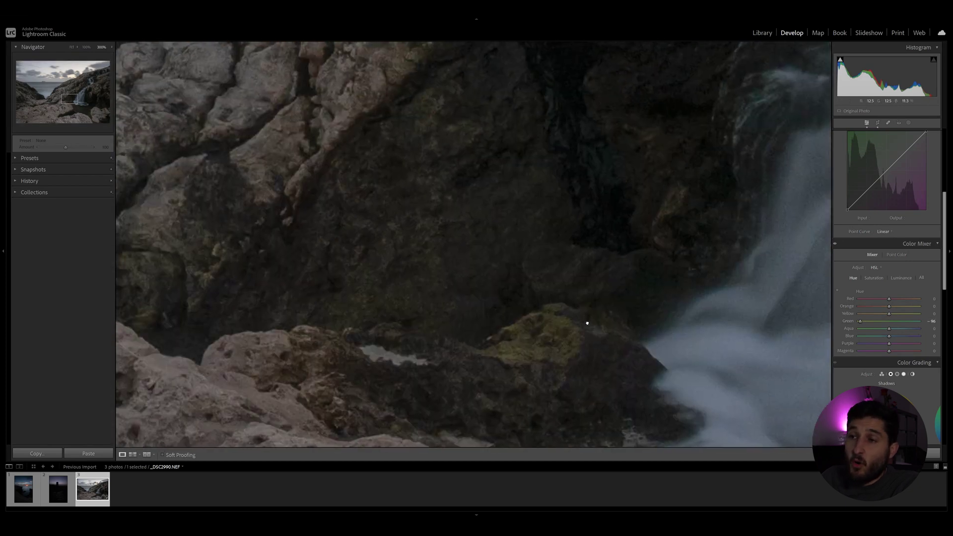
click(567, 278)
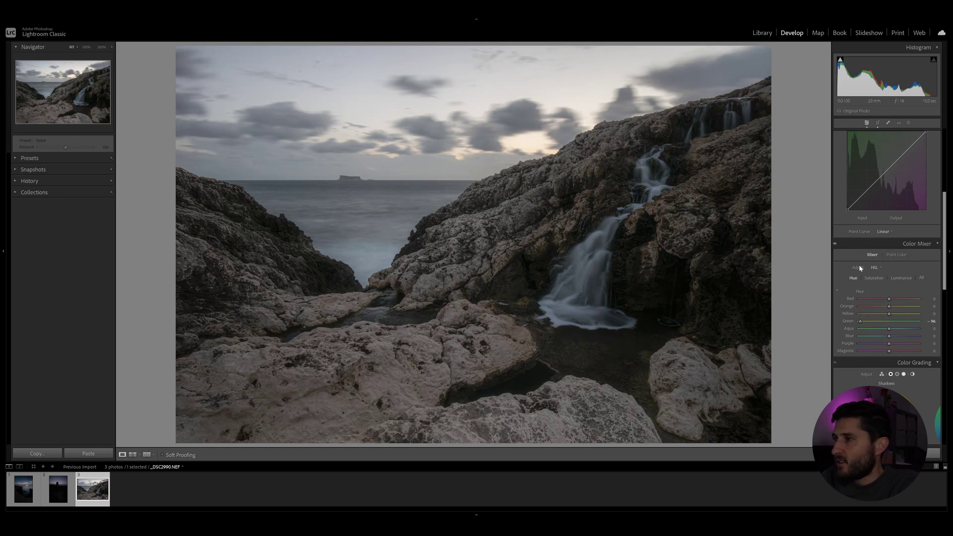
- Enable chromatic aberration removal and lens profile corrections, with Vignetting set to 0
scroll(874, 297, down, 5)
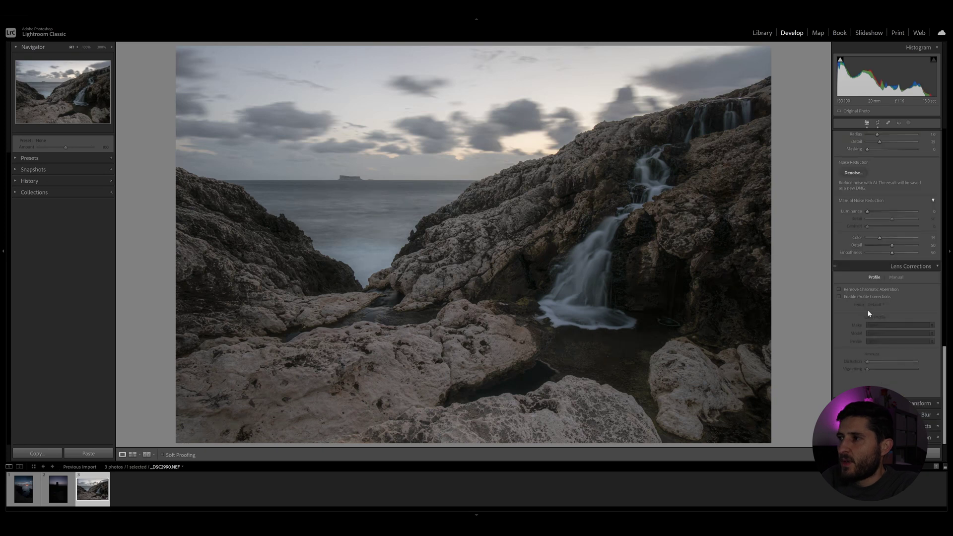
click(871, 289)
click(878, 297)
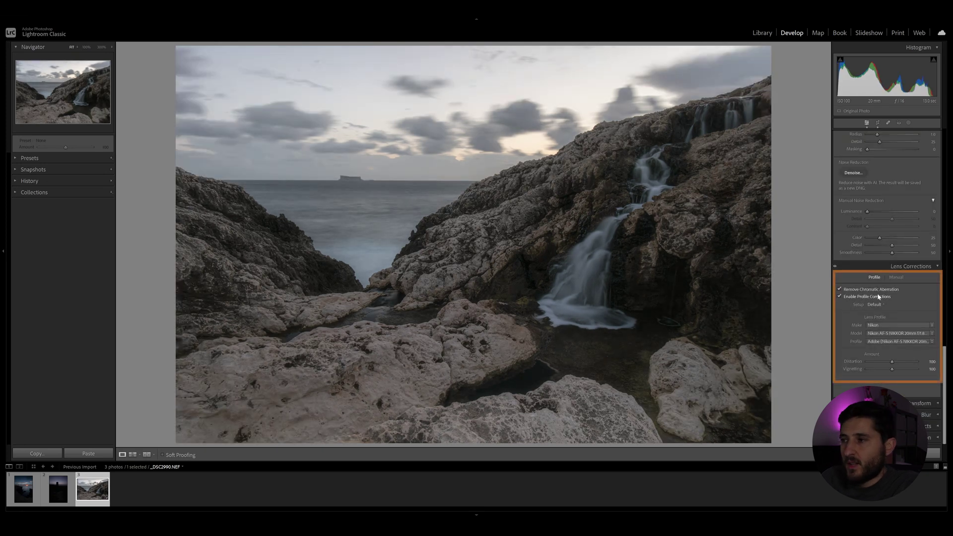
drag(891, 369, 866, 370)
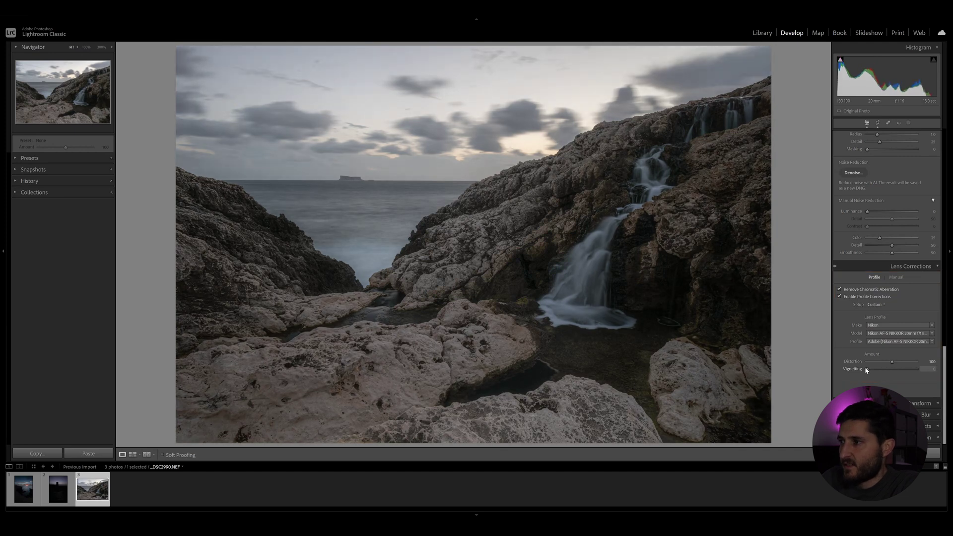
click(892, 362)
scroll(892, 248, up, 15)
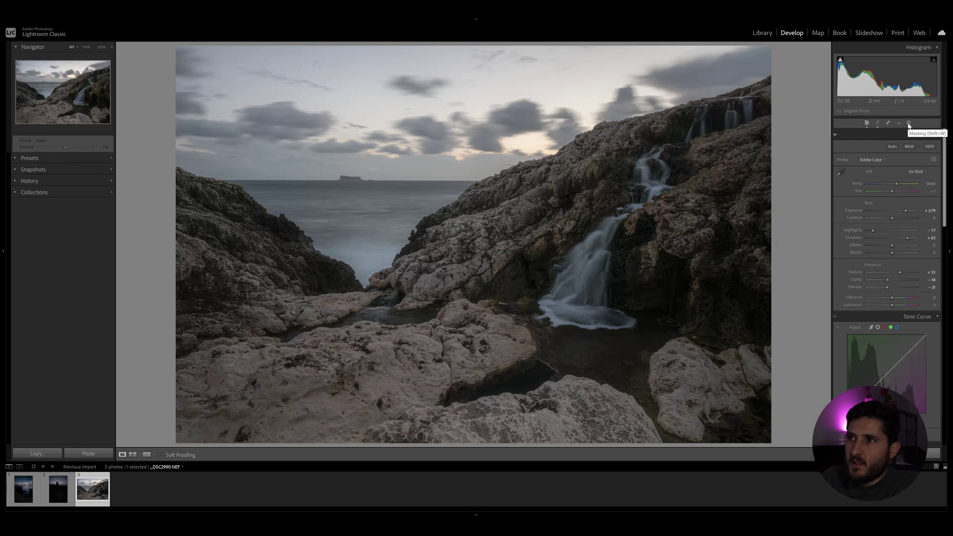
- Add a linear gradient from the top with lowered exposure to darken the sky as Mask 1
click(908, 124)
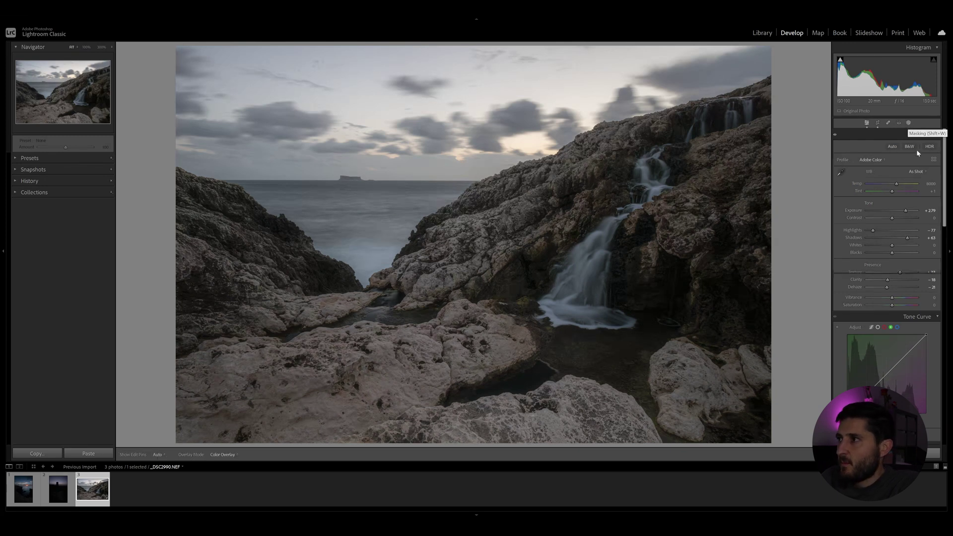
mouse_move(486, 45)
mouse_down()
mouse_move(487, 115)
mouse_move(480, 63)
mouse_up()
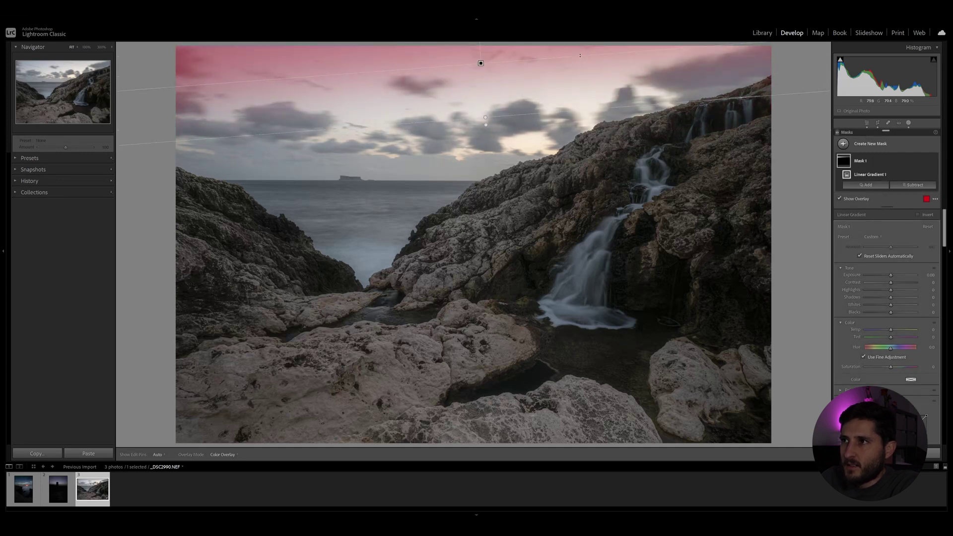
drag(890, 275, 887, 281)
key(o)
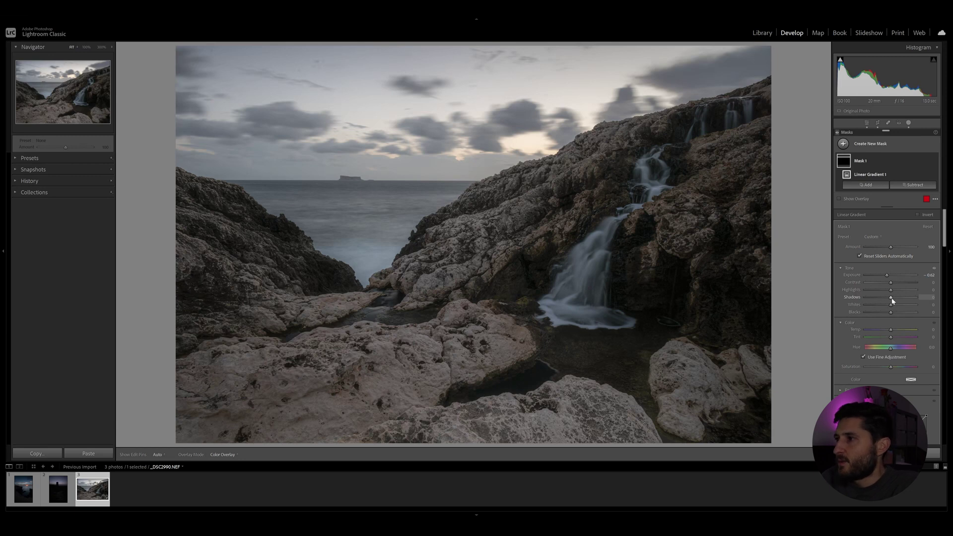
click(909, 124)
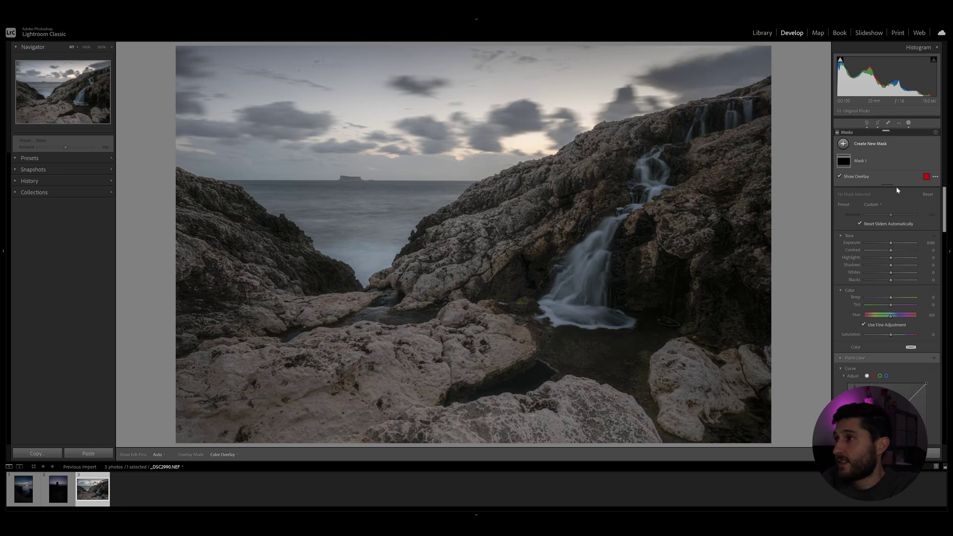
- Create a new brush mask with Feather 54 and paint over the waterfall's base
click(885, 147)
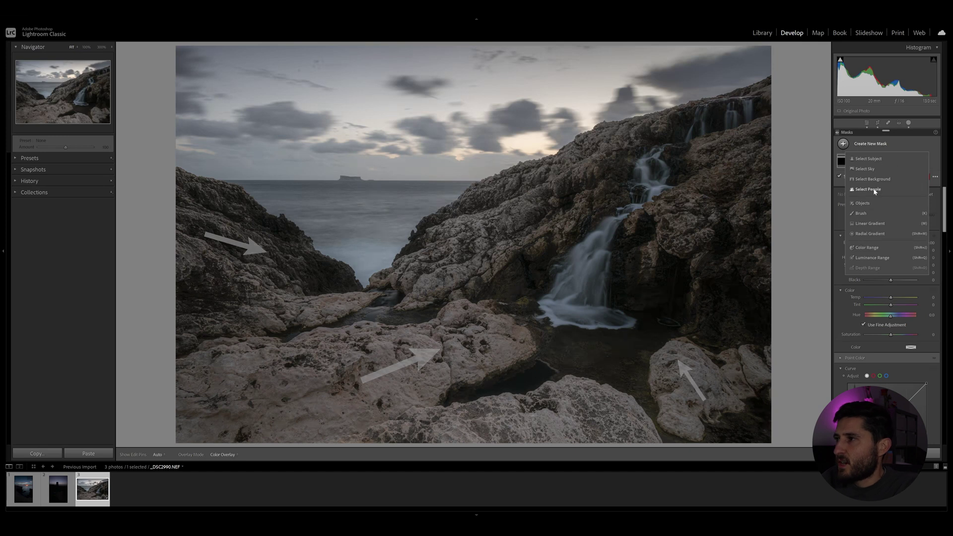
click(866, 212)
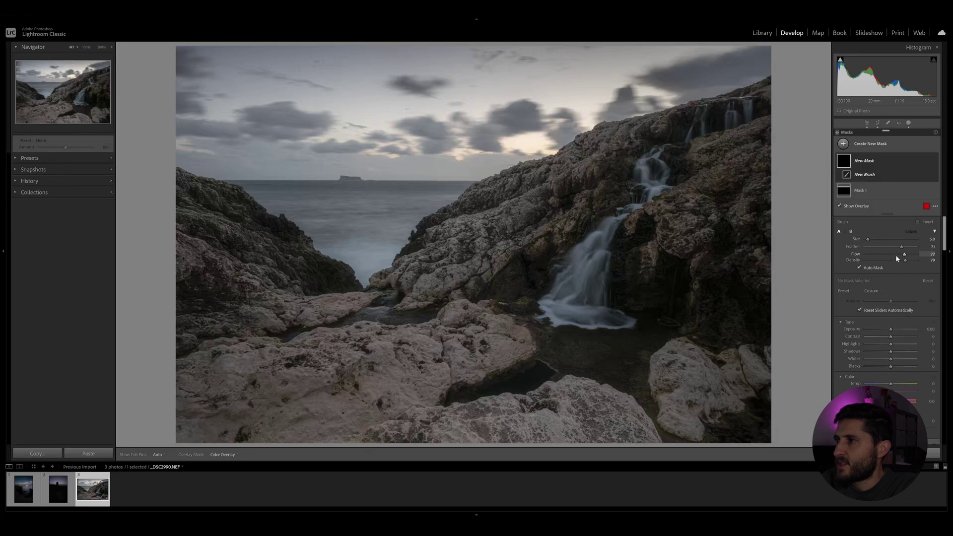
drag(902, 247, 892, 247)
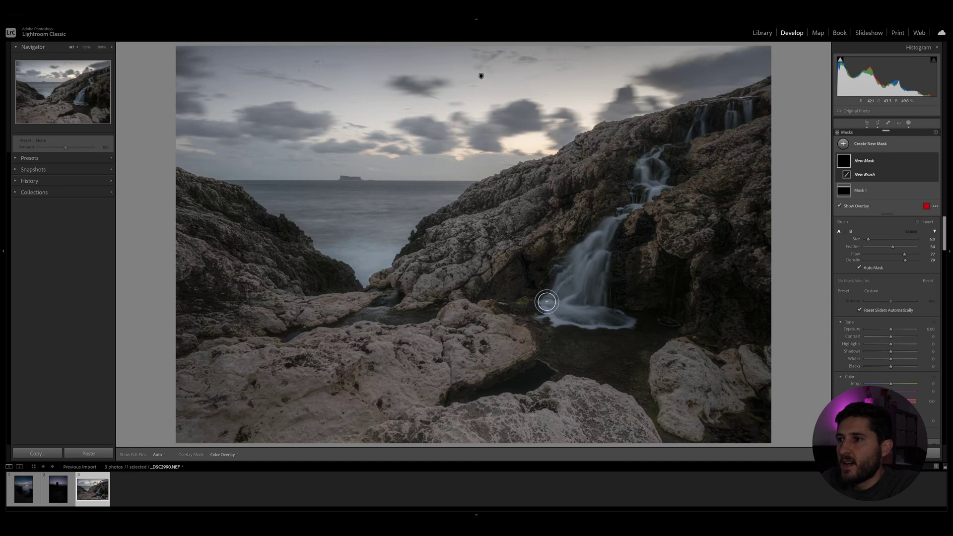
mouse_move(547, 301)
mouse_down()
mouse_move(566, 316)
mouse_move(546, 315)
mouse_move(626, 321)
mouse_move(574, 312)
mouse_move(559, 283)
mouse_move(612, 221)
mouse_move(603, 218)
mouse_move(619, 218)
mouse_move(667, 183)
mouse_move(653, 192)
mouse_move(639, 168)
mouse_move(633, 193)
mouse_move(656, 152)
mouse_move(662, 178)
mouse_up()
- Extend the brush mask over the upper streams and onto the pool water, resizing the brush
key(bracketleft)
key(h)
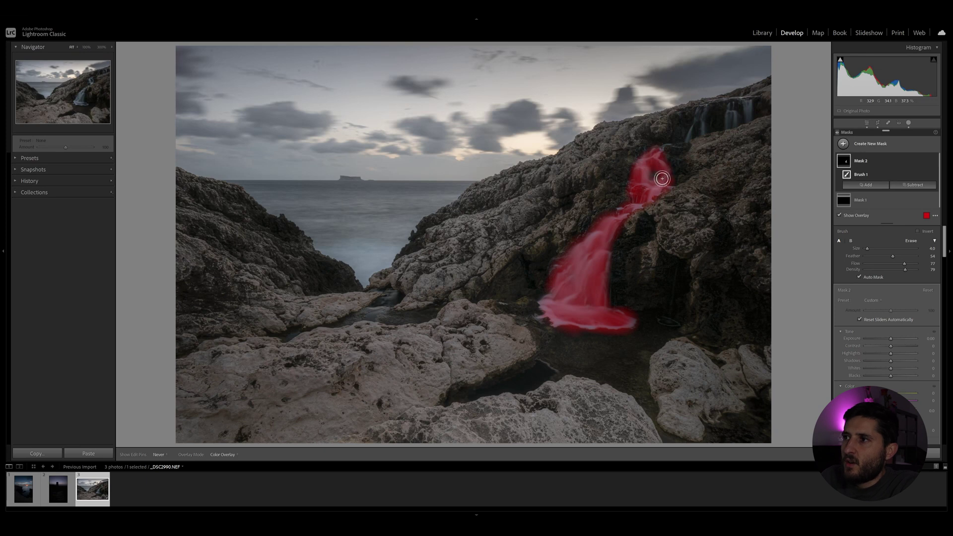
key(h)
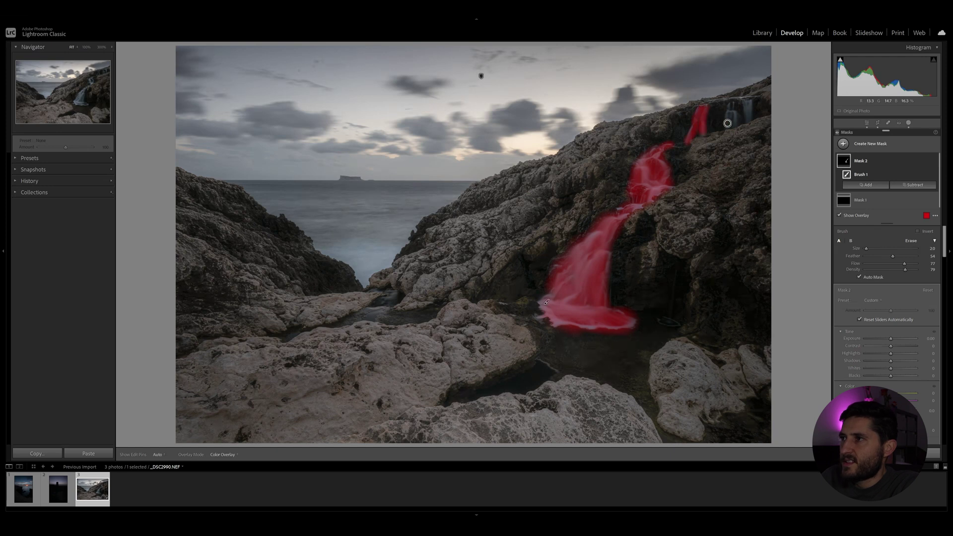
drag(729, 122, 736, 122)
key(bracketright)
key(bracketright)
key(bracketright)
key(h)
mouse_move(668, 326)
mouse_down()
mouse_move(660, 319)
mouse_move(677, 266)
mouse_up()
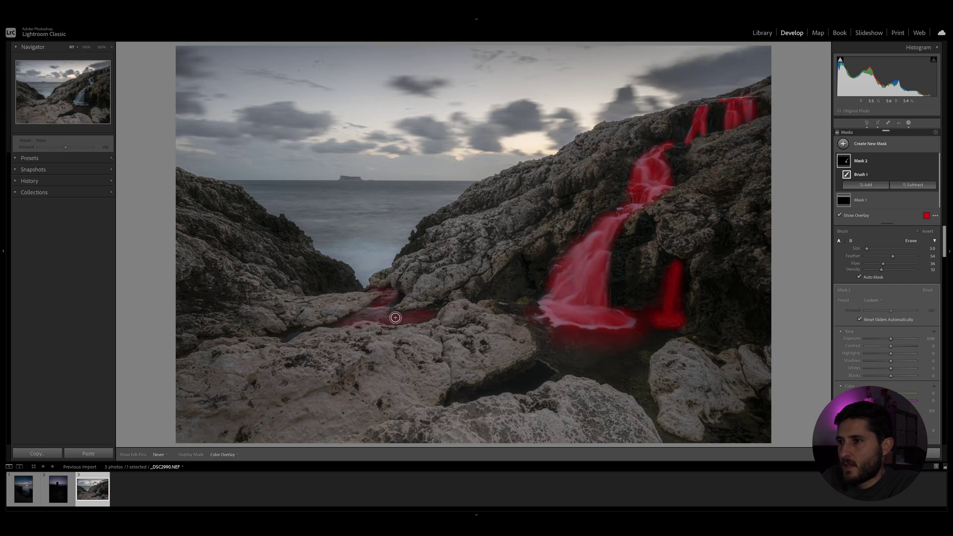
key(h)
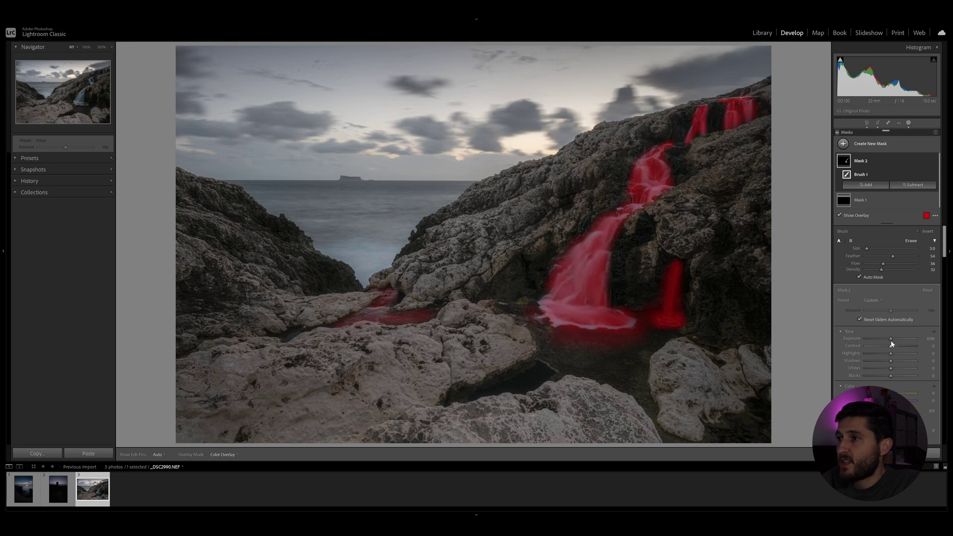
- Give the waterfall mask exposure 1.21, lower highlights, higher whites, slight contrast and Amount 128
drag(891, 339, 898, 342)
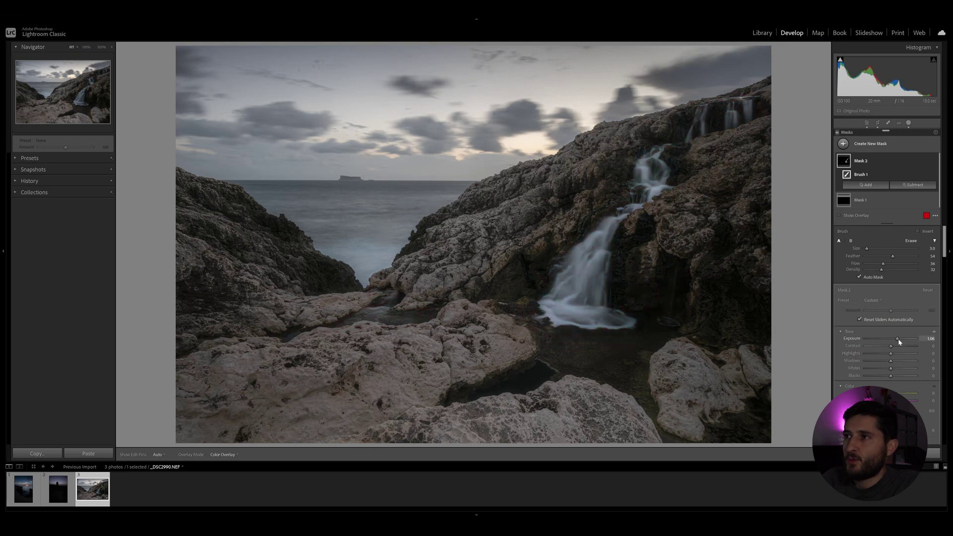
drag(899, 341, 900, 342)
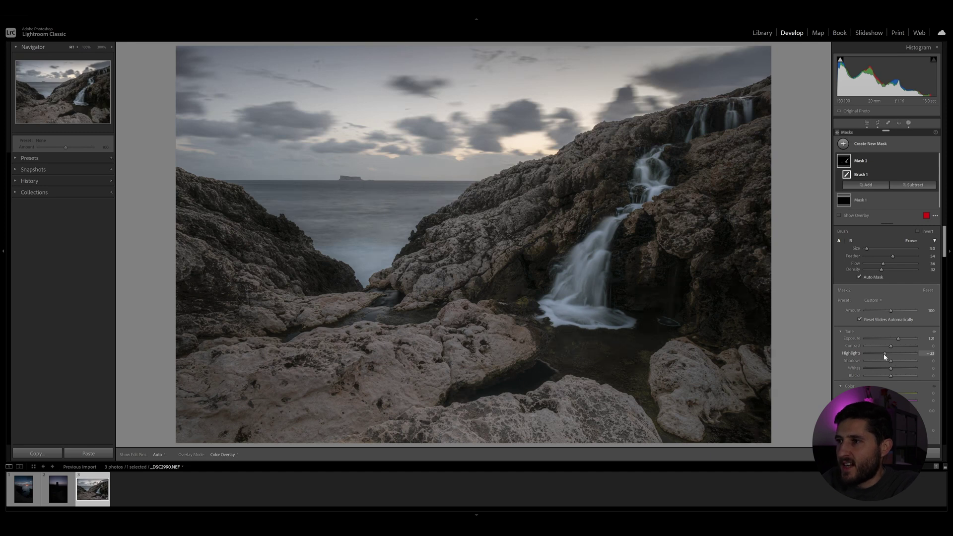
mouse_move(885, 356)
mouse_down()
mouse_move(907, 369)
mouse_move(883, 375)
mouse_up()
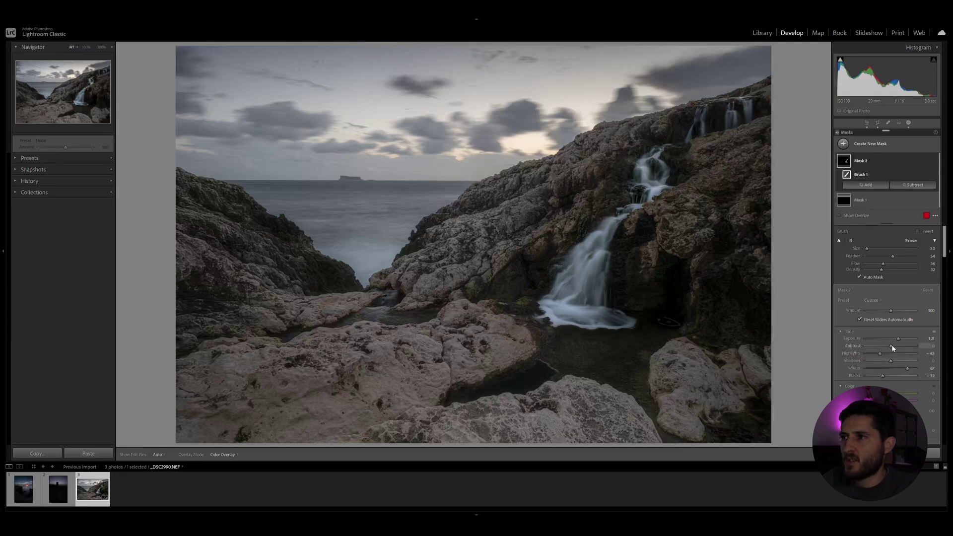
drag(892, 346, 894, 346)
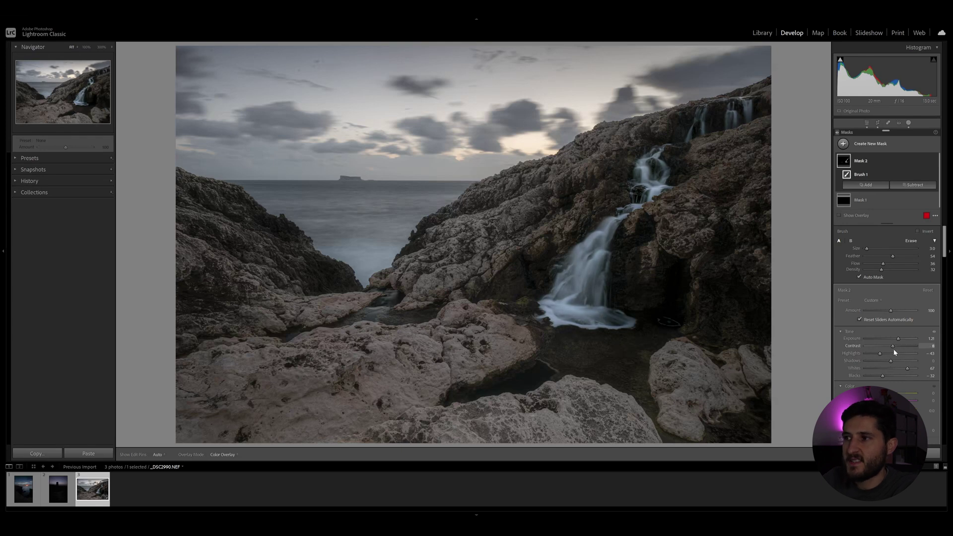
drag(891, 310, 897, 315)
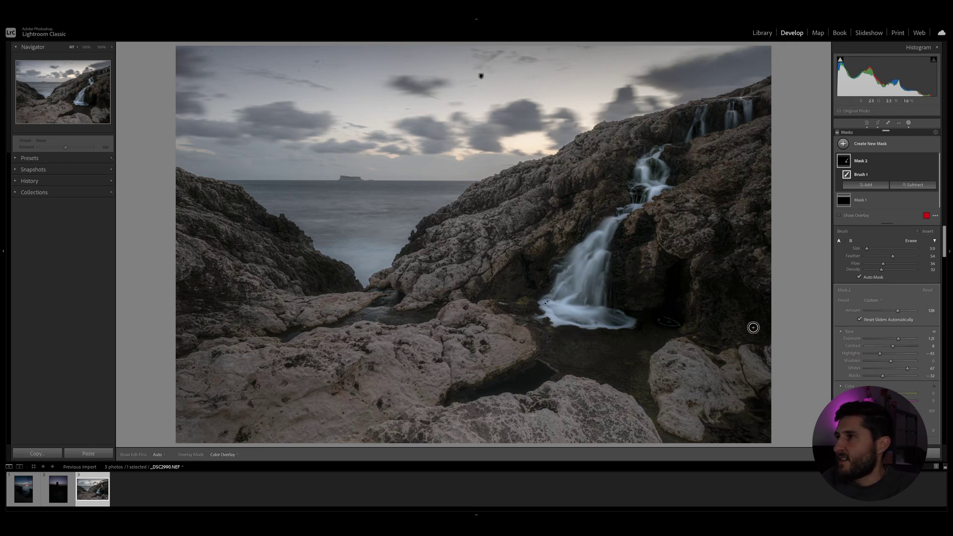
click(867, 148)
- Start a brush mask with higher flow and density, painting the lower-left and diagonal rocks
click(863, 213)
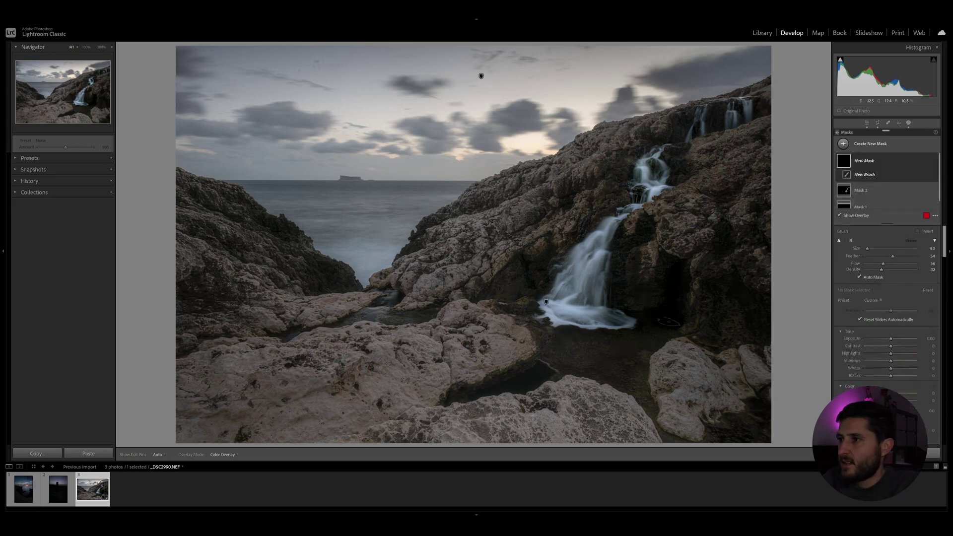
scroll(559, 334, up, 5)
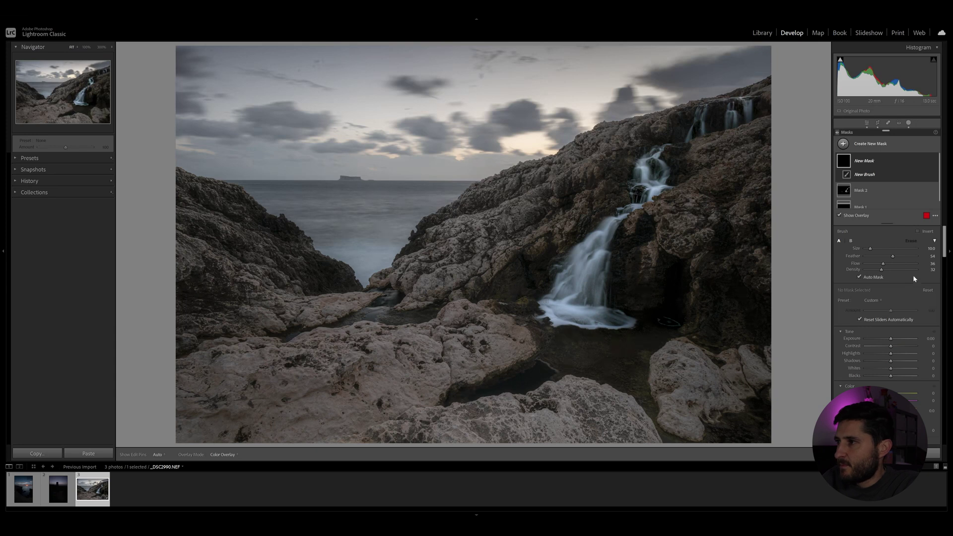
drag(884, 264, 893, 270)
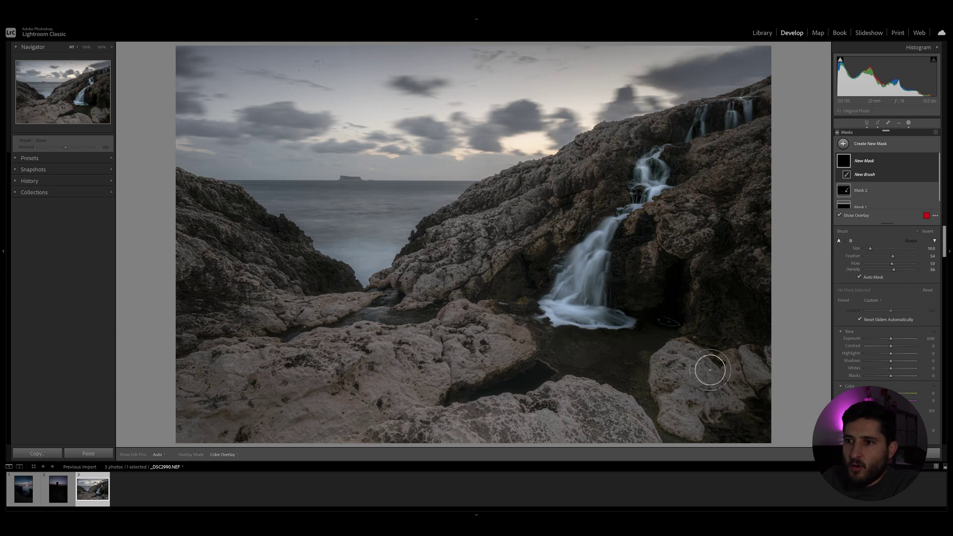
scroll(291, 356, up, 1)
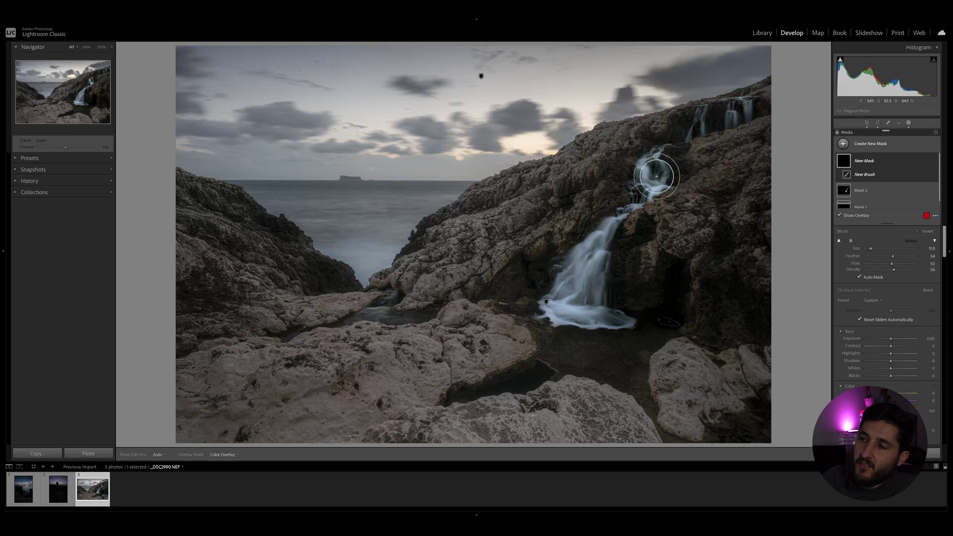
key(bracketleft)
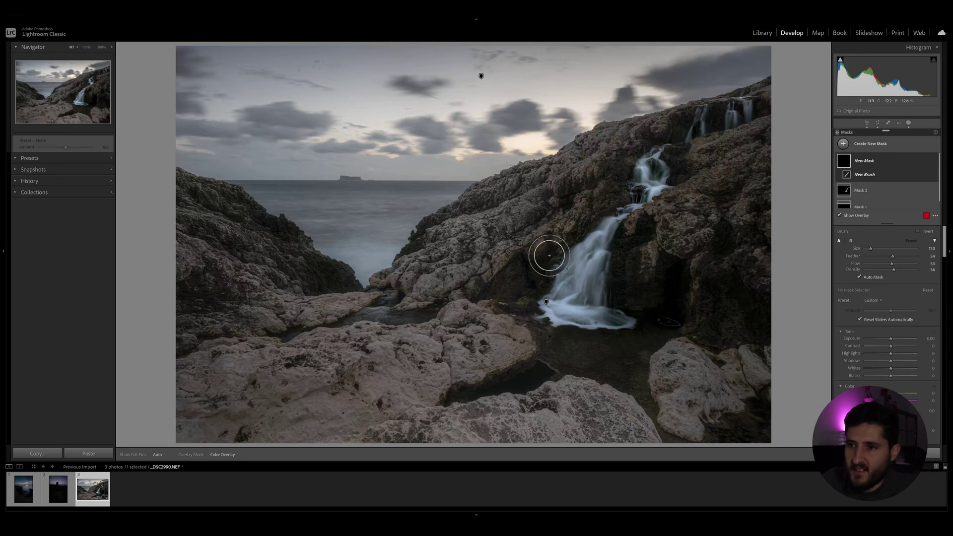
mouse_move(227, 363)
mouse_down()
mouse_move(434, 337)
mouse_move(463, 314)
mouse_move(517, 345)
mouse_move(391, 369)
mouse_move(495, 356)
mouse_move(226, 375)
mouse_move(229, 359)
mouse_move(272, 357)
mouse_move(239, 323)
mouse_move(276, 320)
mouse_move(278, 303)
mouse_move(353, 300)
mouse_up()
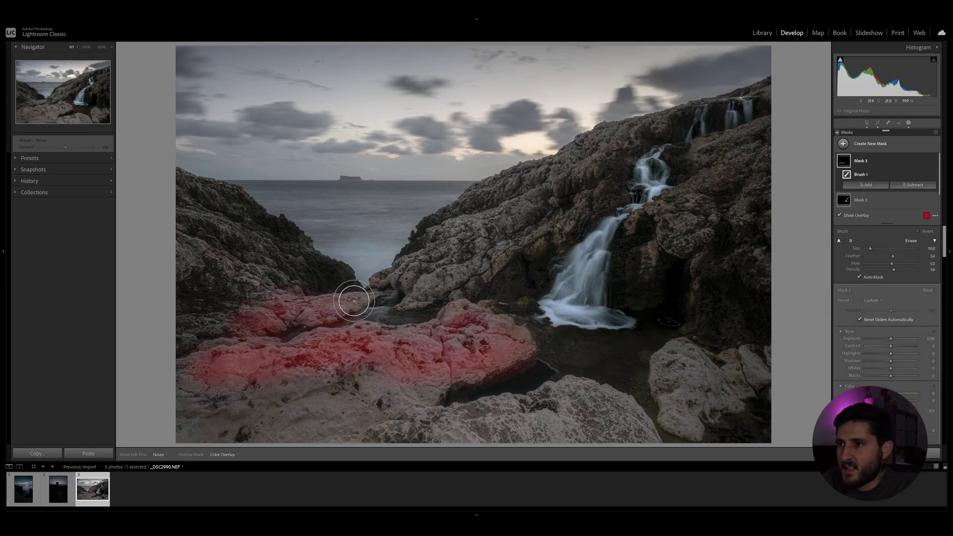
mouse_move(457, 270)
mouse_down()
mouse_move(591, 202)
mouse_move(685, 190)
mouse_move(634, 262)
mouse_move(702, 154)
mouse_move(751, 132)
mouse_up()
- Extend the rock mask to the left, lower-right, lower-centre and upper-right rocks around the falls
key(h)
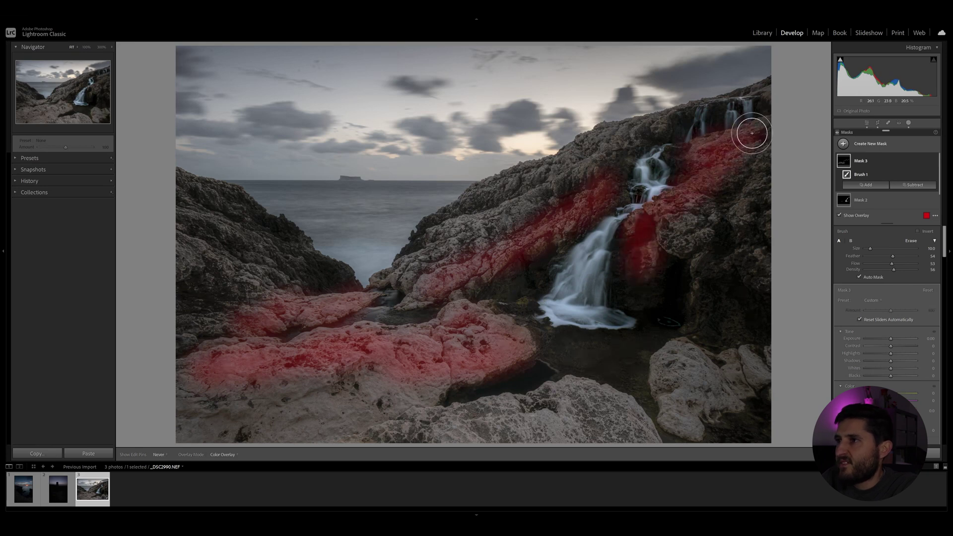
scroll(570, 184, down, 3)
mouse_move(593, 166)
mouse_down()
mouse_move(408, 276)
mouse_move(500, 217)
mouse_move(451, 229)
mouse_up()
key(h)
mouse_move(680, 383)
mouse_down()
mouse_move(692, 347)
mouse_move(669, 381)
mouse_move(679, 354)
mouse_move(697, 359)
mouse_move(664, 426)
mouse_up()
scroll(484, 432, up, 1)
mouse_move(484, 432)
mouse_down()
mouse_move(561, 396)
mouse_move(603, 403)
mouse_move(639, 438)
mouse_move(606, 397)
mouse_move(622, 418)
mouse_move(554, 406)
mouse_move(609, 443)
mouse_move(548, 406)
mouse_move(544, 395)
mouse_move(558, 388)
mouse_move(598, 395)
mouse_move(651, 436)
mouse_up()
mouse_move(686, 238)
mouse_down()
mouse_move(666, 217)
mouse_move(697, 231)
mouse_move(720, 179)
mouse_up()
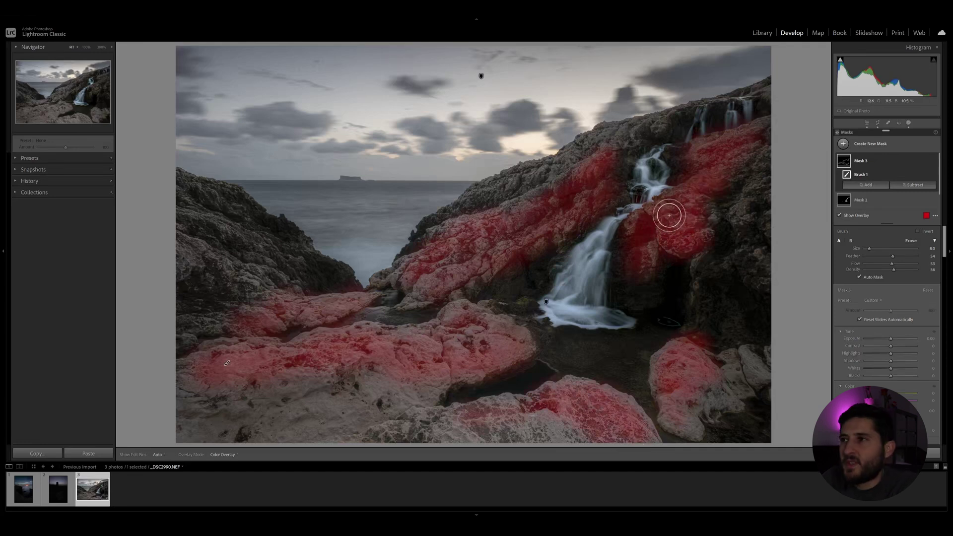
- Hide the mask overlay and raise the mask's exposure to brighten the rocks
key(h)
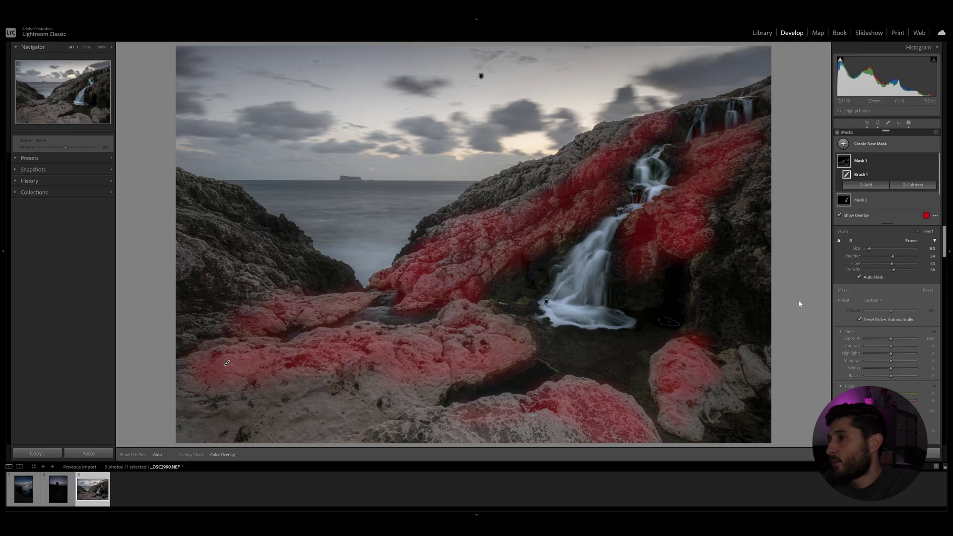
key(o)
drag(892, 340, 902, 341)
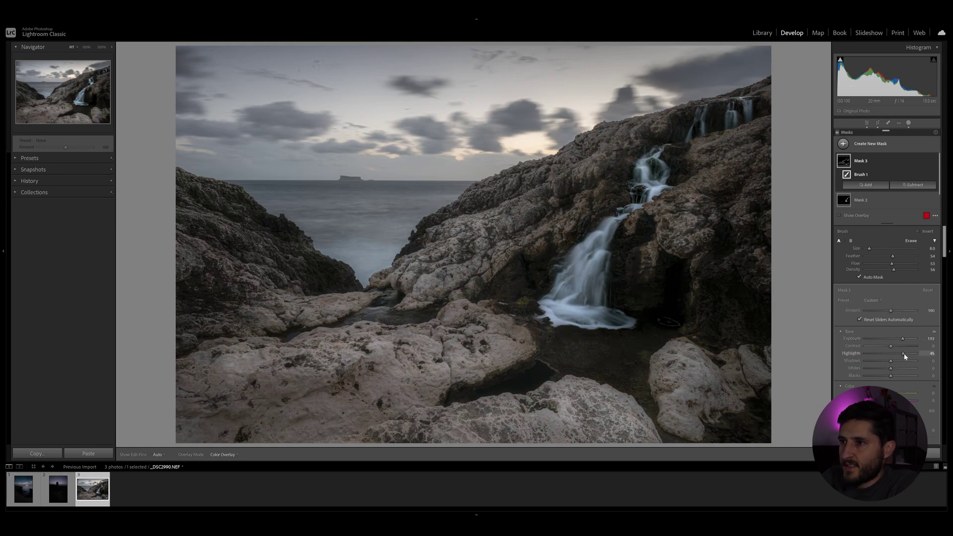
- Adjust Mask 3's shadows, highlights, whites and blacks to brighten the rocks, with Amount 112
drag(905, 356, 889, 363)
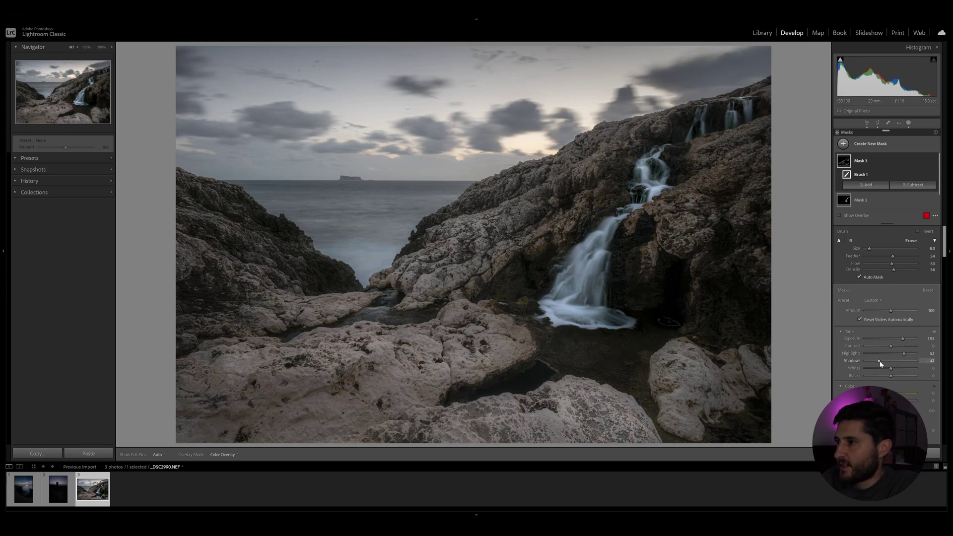
drag(904, 354, 907, 353)
drag(891, 368, 896, 371)
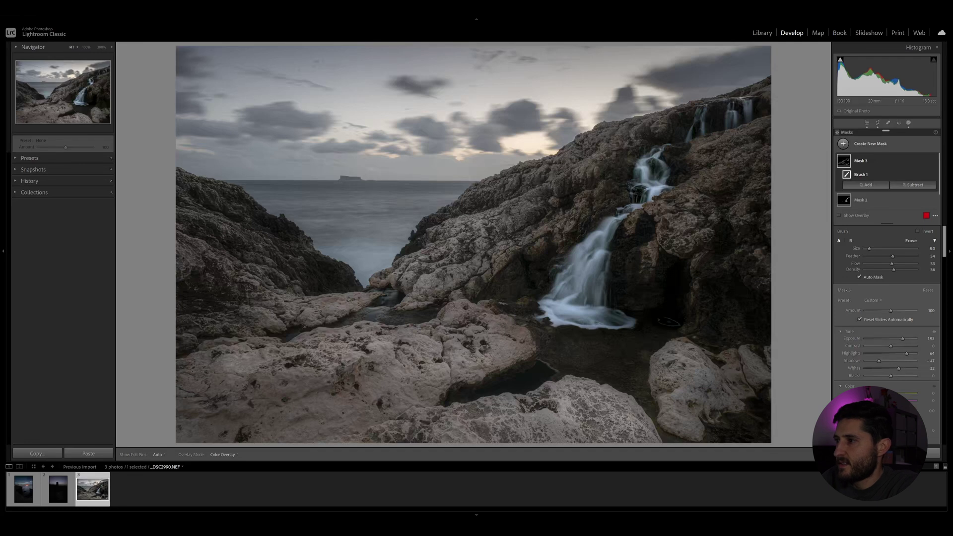
drag(883, 379, 887, 376)
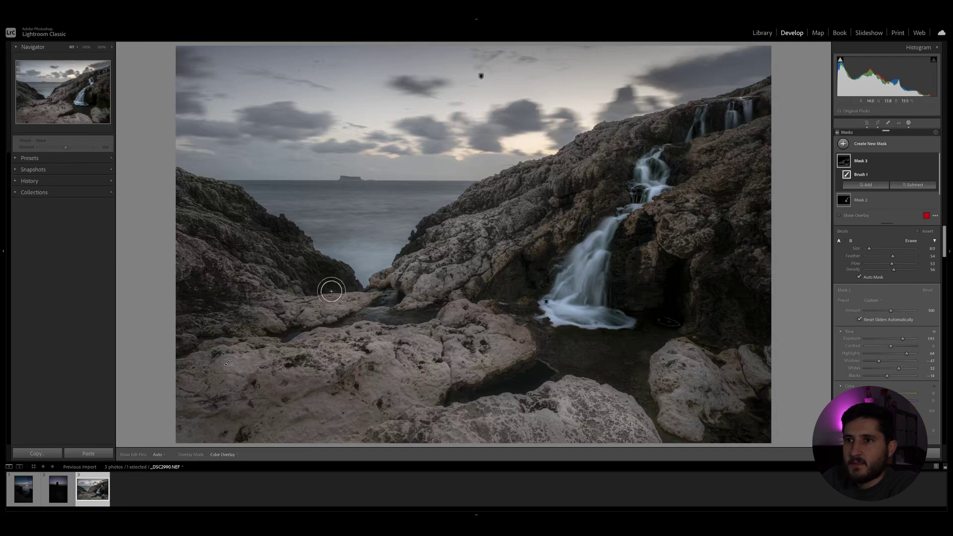
scroll(202, 219, down, 2)
key(h)
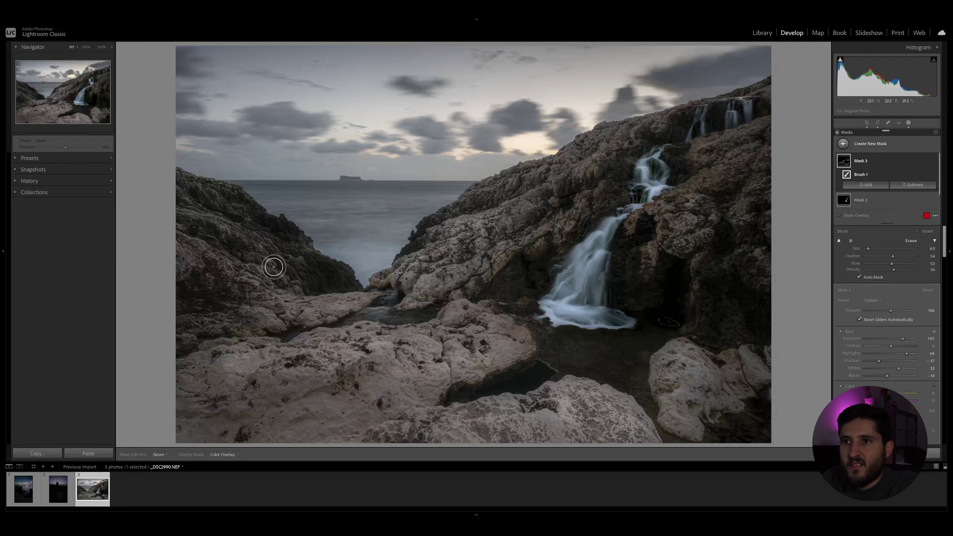
scroll(226, 240, down, 1)
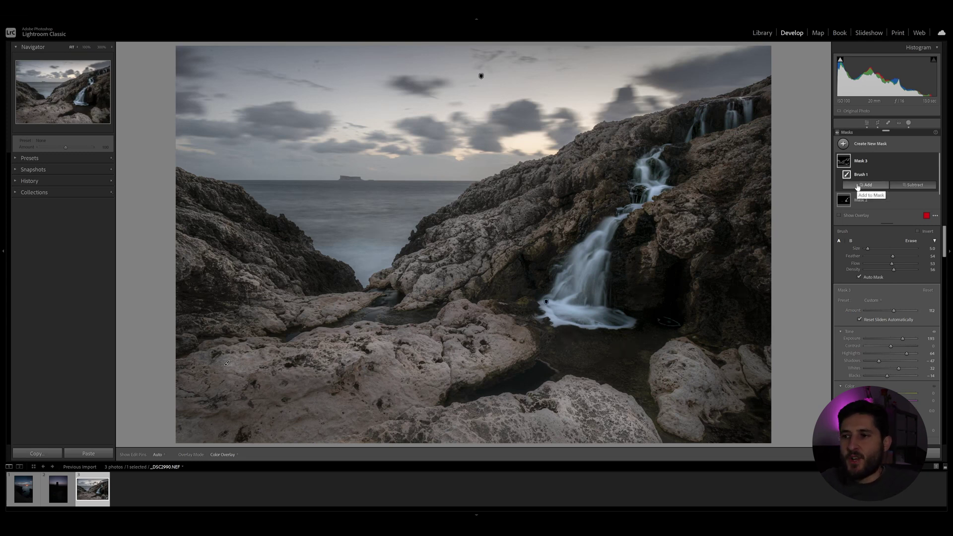
click(871, 144)
- Angle a linear gradient over the bottom foreground rocks and darken them: exposure −0.62, contrast +33, blacks −20
click(879, 223)
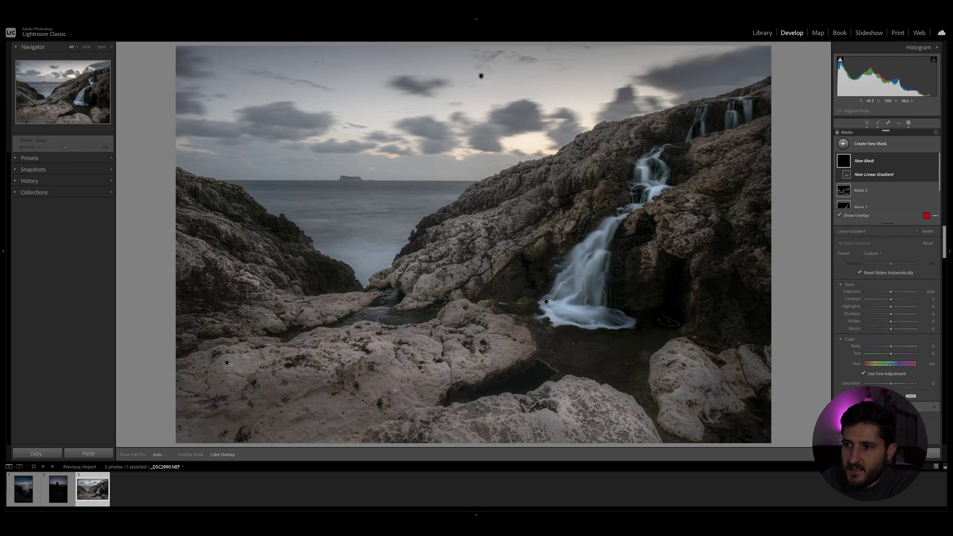
drag(395, 391, 406, 324)
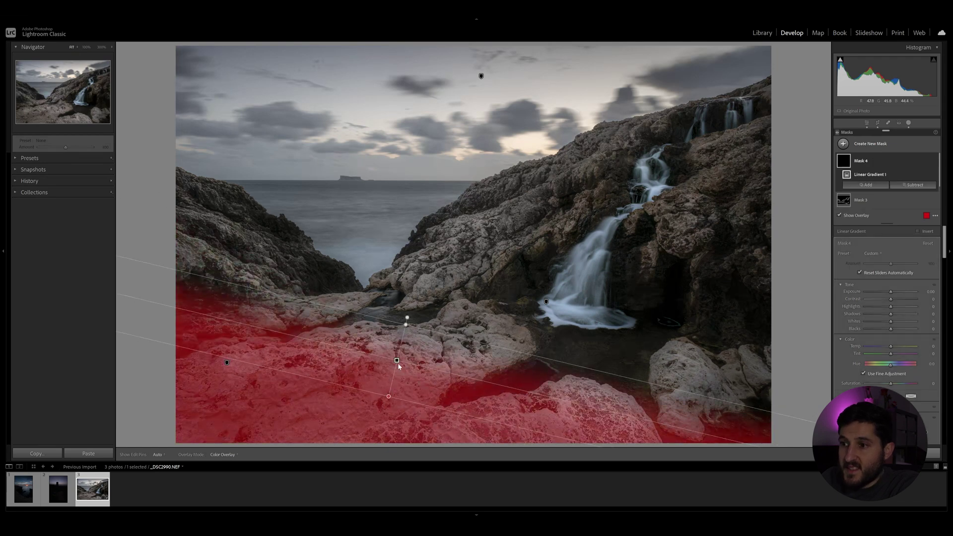
drag(396, 360, 390, 392)
drag(587, 439, 597, 436)
drag(891, 291, 889, 293)
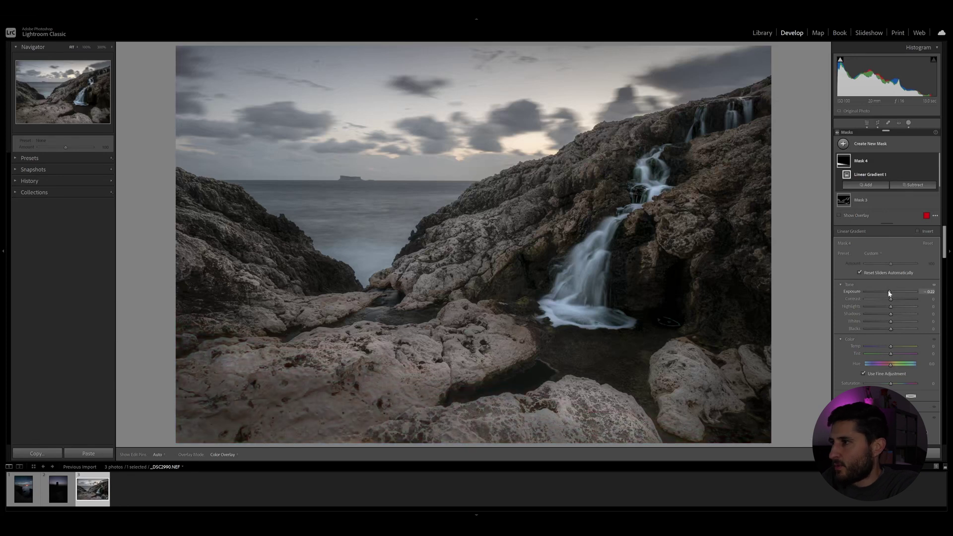
drag(886, 331, 884, 330)
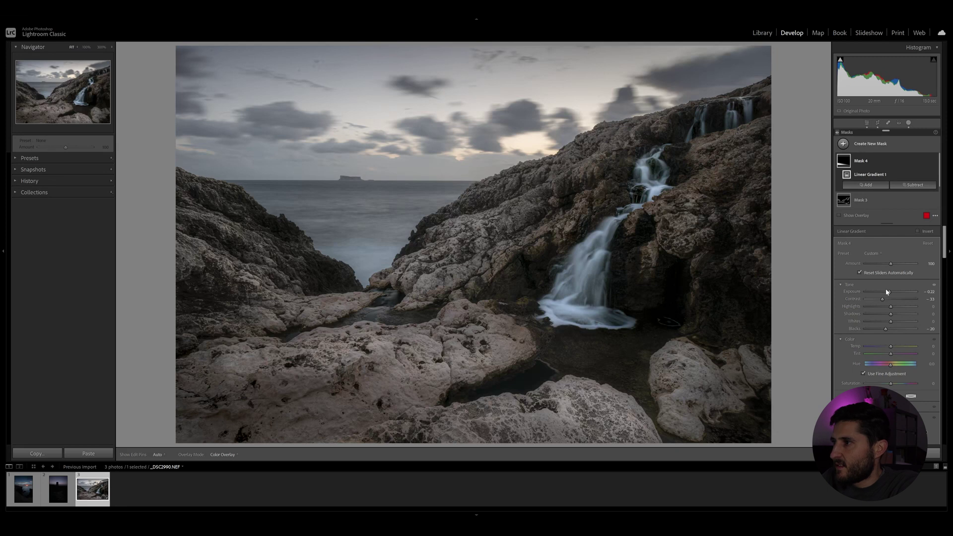
drag(888, 295, 887, 294)
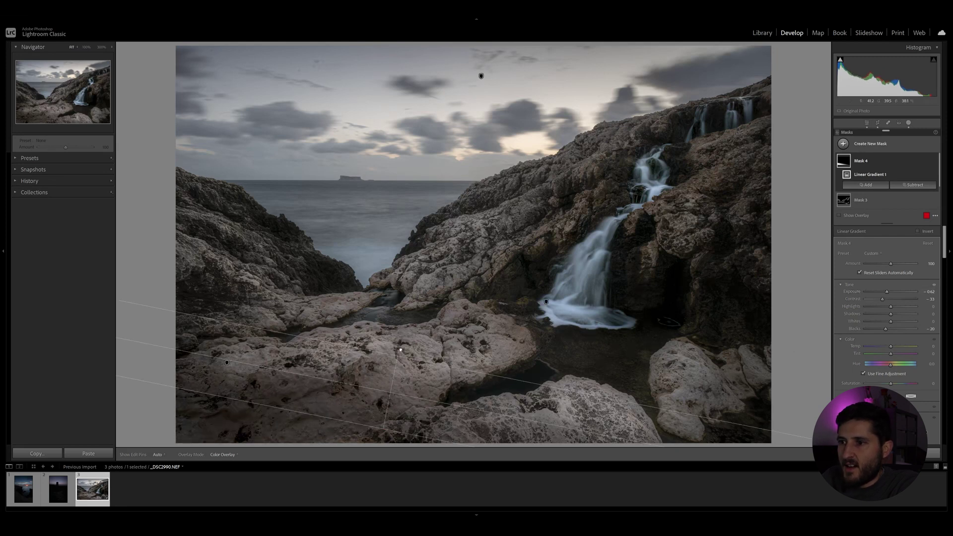
drag(401, 350, 383, 406)
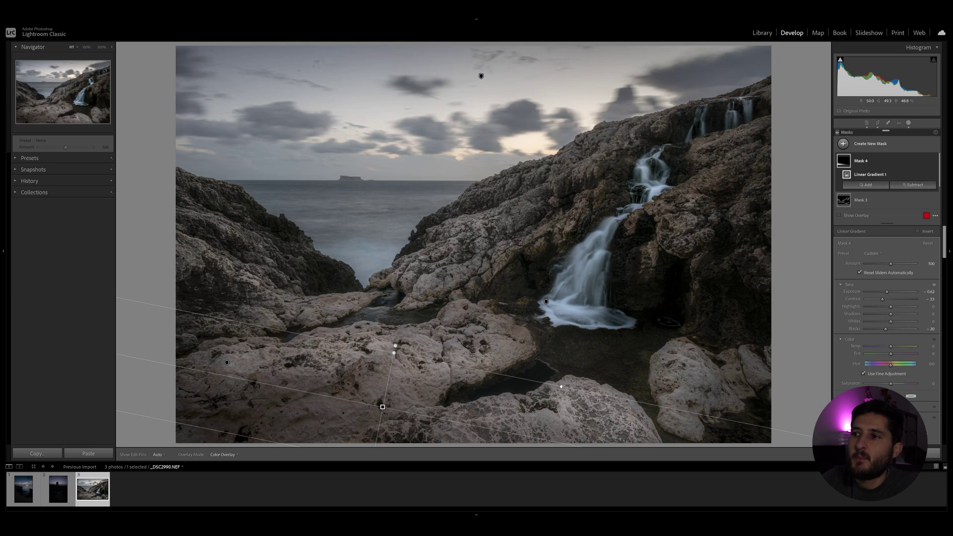
- Create Mask 5 by automatically selecting the sky
click(908, 123)
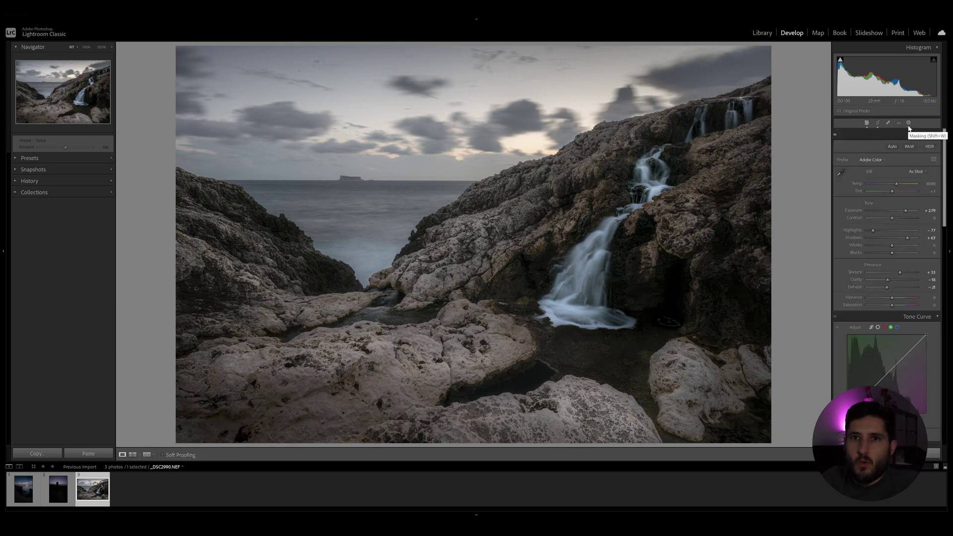
click(909, 125)
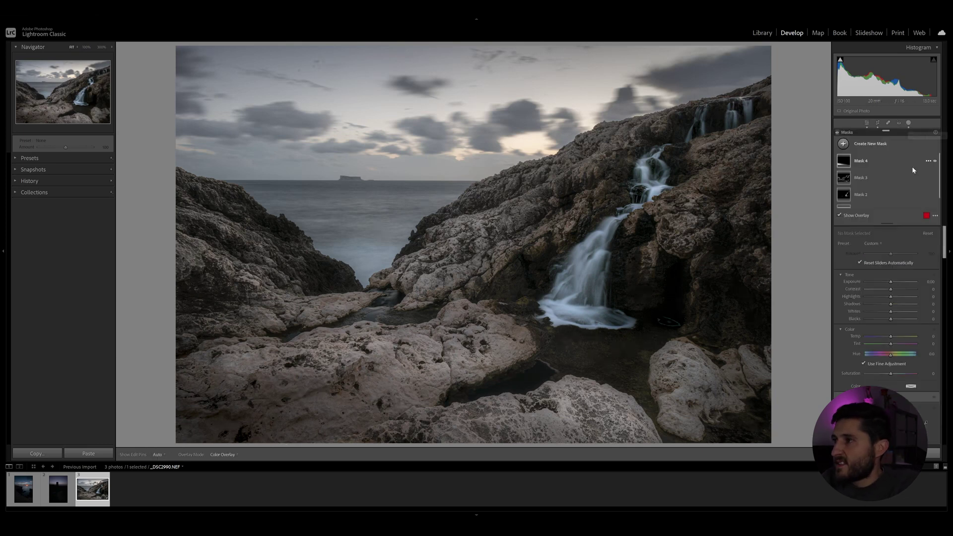
click(869, 143)
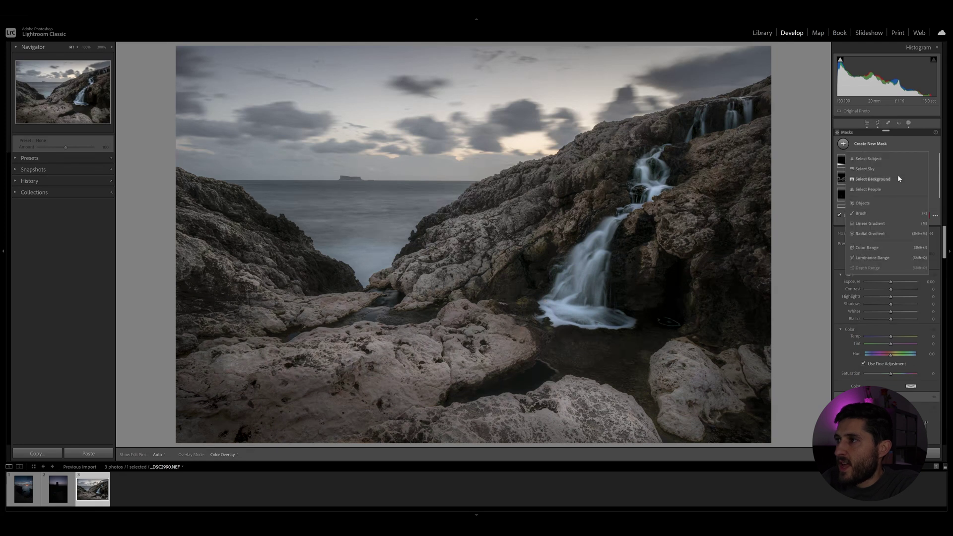
click(866, 168)
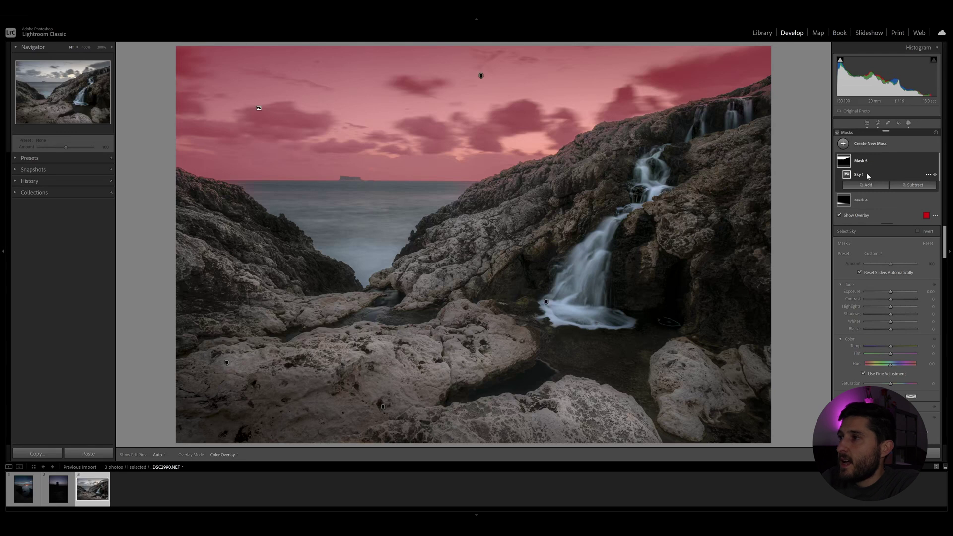
- Add a brush component to the sky mask and paint over the sea between the cliffs
click(866, 184)
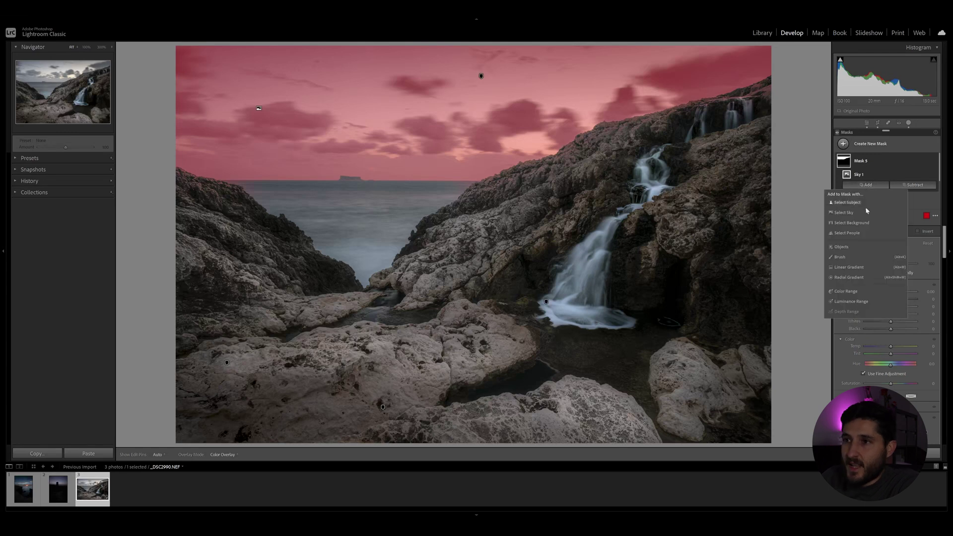
click(849, 258)
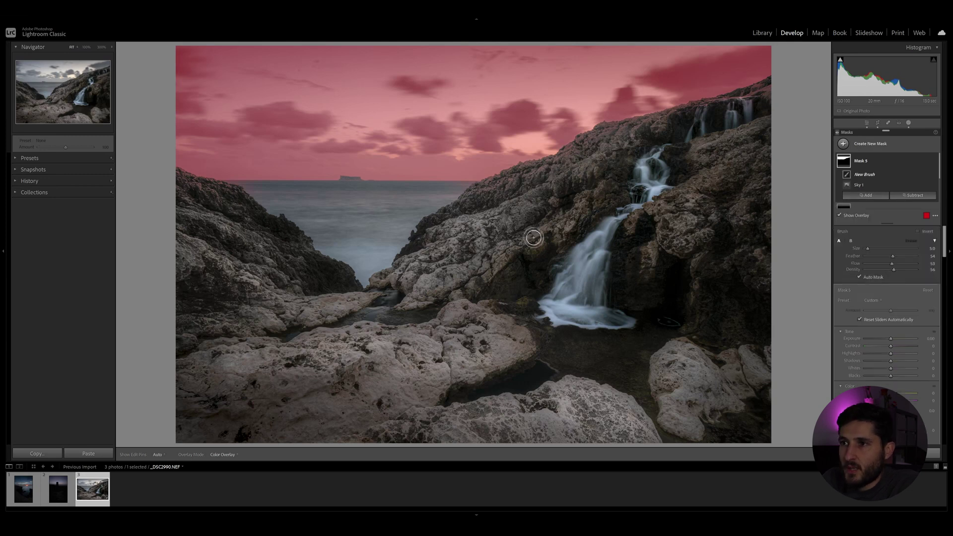
key(alt)
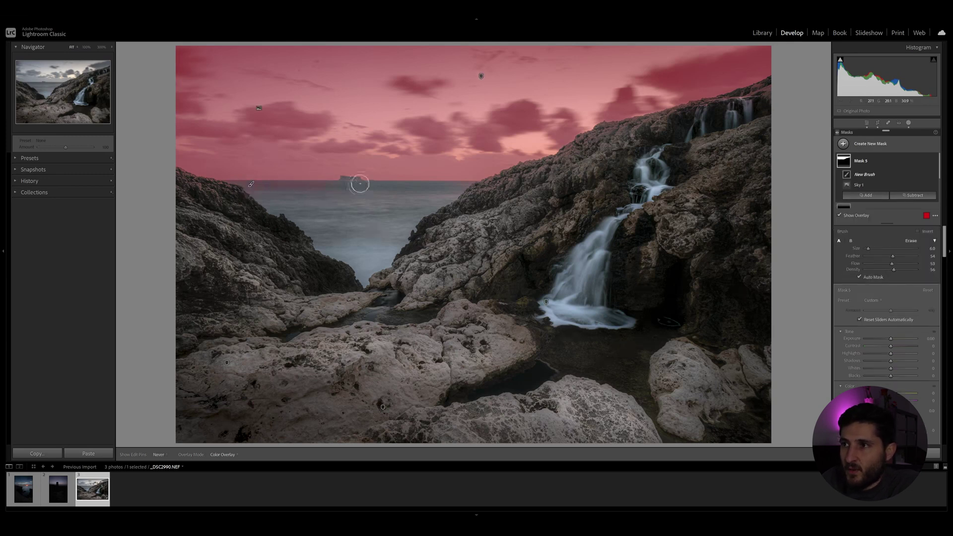
key(h)
mouse_move(375, 180)
mouse_down()
mouse_move(455, 184)
mouse_move(412, 205)
mouse_move(445, 194)
mouse_move(349, 201)
mouse_move(360, 184)
mouse_move(262, 183)
mouse_move(270, 202)
mouse_move(263, 194)
mouse_move(317, 209)
mouse_move(273, 190)
mouse_move(344, 205)
mouse_move(304, 194)
mouse_move(325, 225)
mouse_move(292, 204)
mouse_move(346, 255)
mouse_move(316, 240)
mouse_move(364, 272)
mouse_move(330, 221)
mouse_move(361, 218)
mouse_move(345, 238)
mouse_move(380, 211)
mouse_move(359, 237)
mouse_move(382, 203)
mouse_move(347, 207)
mouse_move(381, 204)
mouse_move(354, 230)
mouse_move(391, 204)
mouse_move(384, 240)
mouse_up()
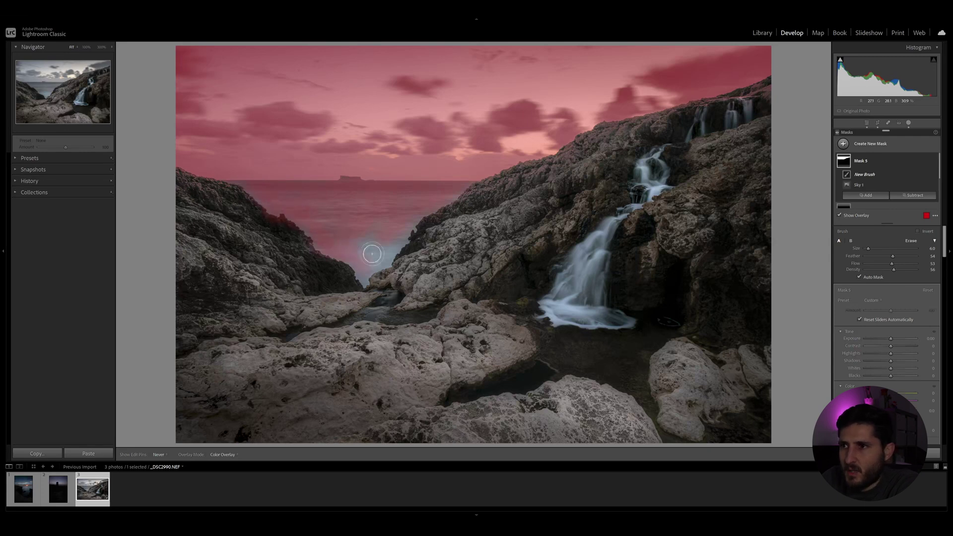
mouse_move(394, 233)
mouse_down()
mouse_move(388, 258)
mouse_move(415, 213)
mouse_move(362, 275)
mouse_up()
key(h)
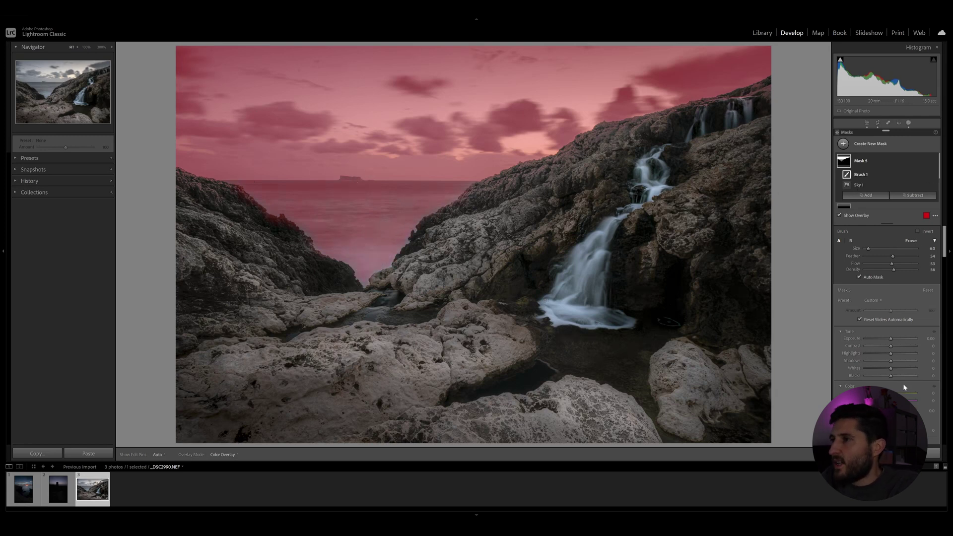
- Brighten the masked sky, lower its highlights and shadows, and cool its temperature
drag(891, 338, 894, 340)
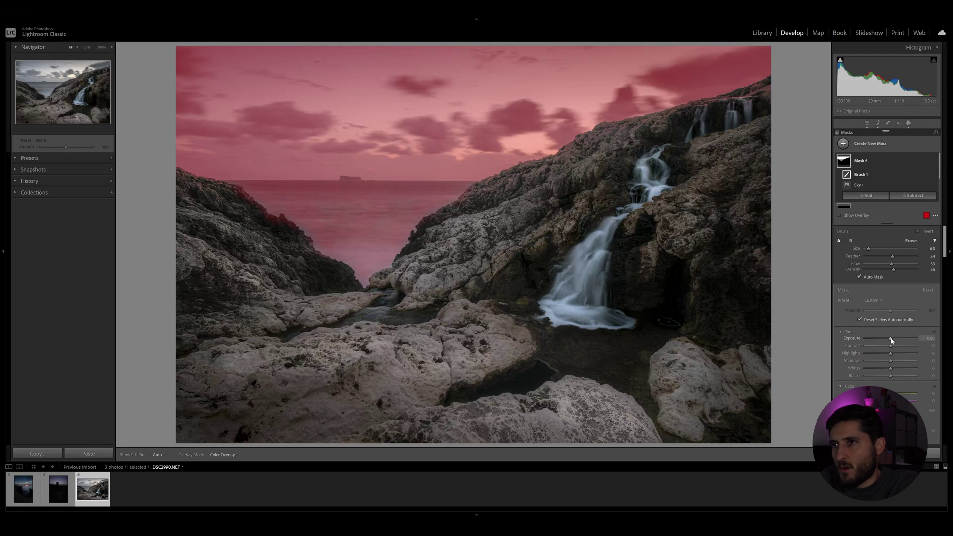
key(o)
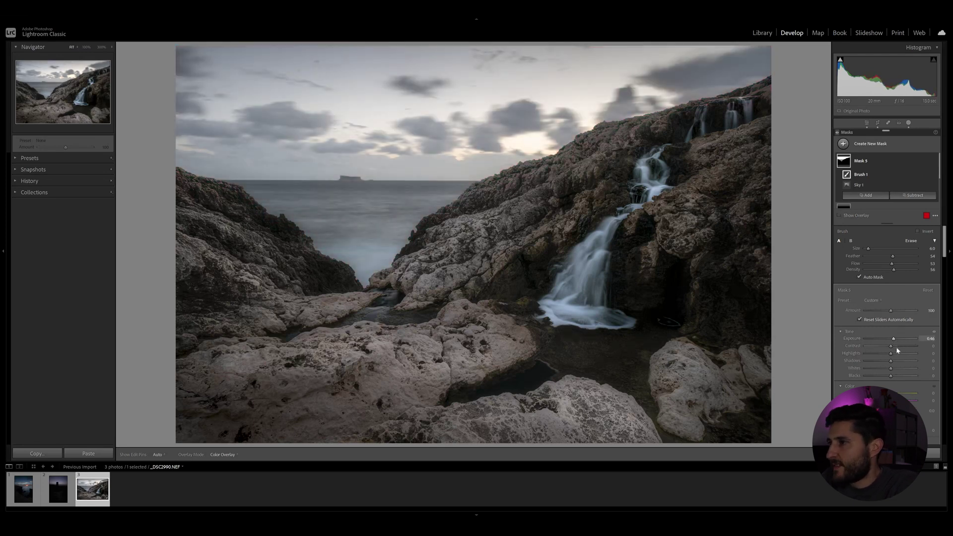
drag(890, 353, 878, 355)
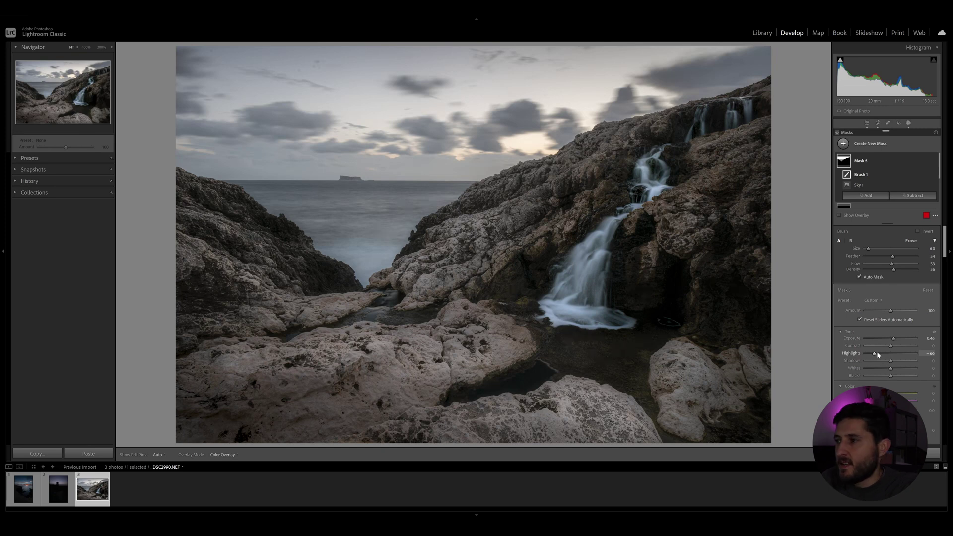
drag(887, 364, 884, 375)
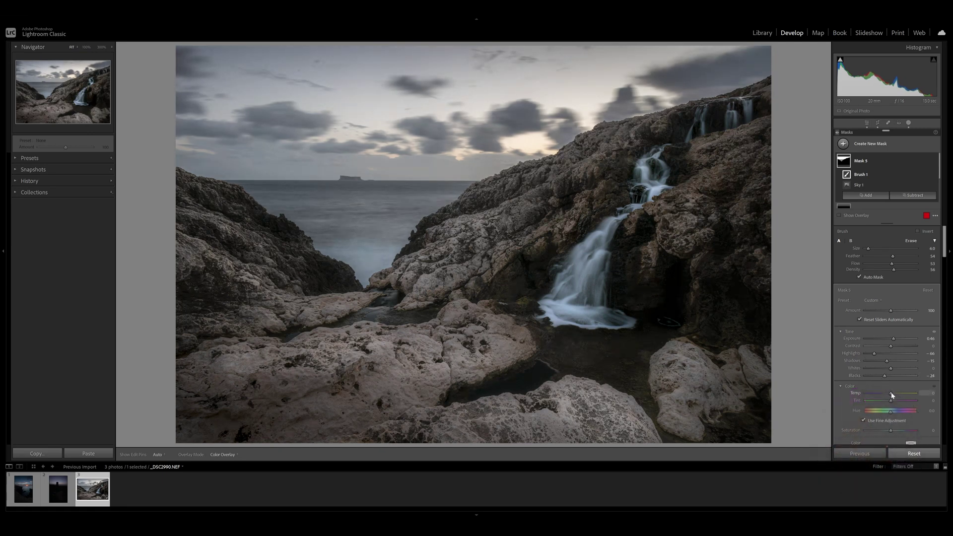
drag(889, 395, 889, 395)
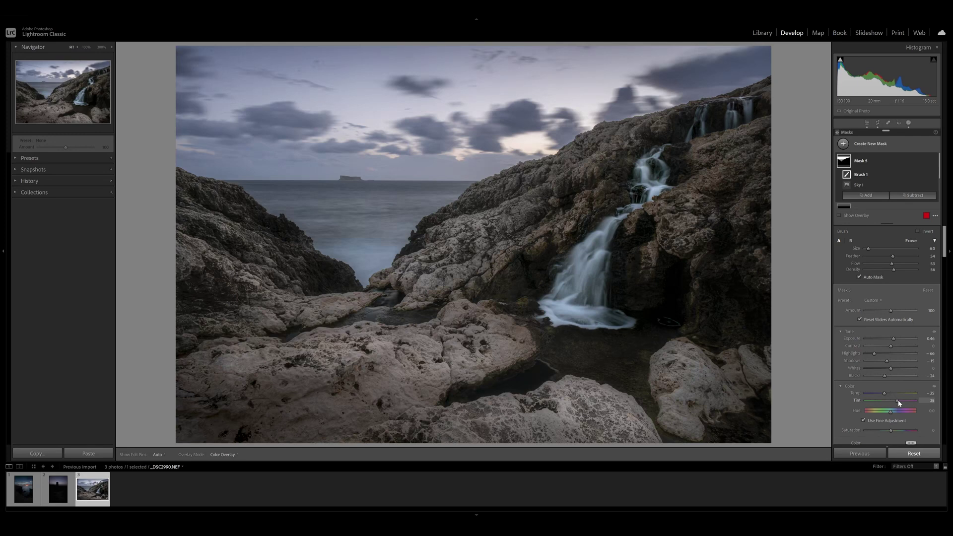
- Give the sky mask slight dehaze, reduced clarity and added texture
drag(883, 393, 882, 393)
drag(945, 254, 947, 312)
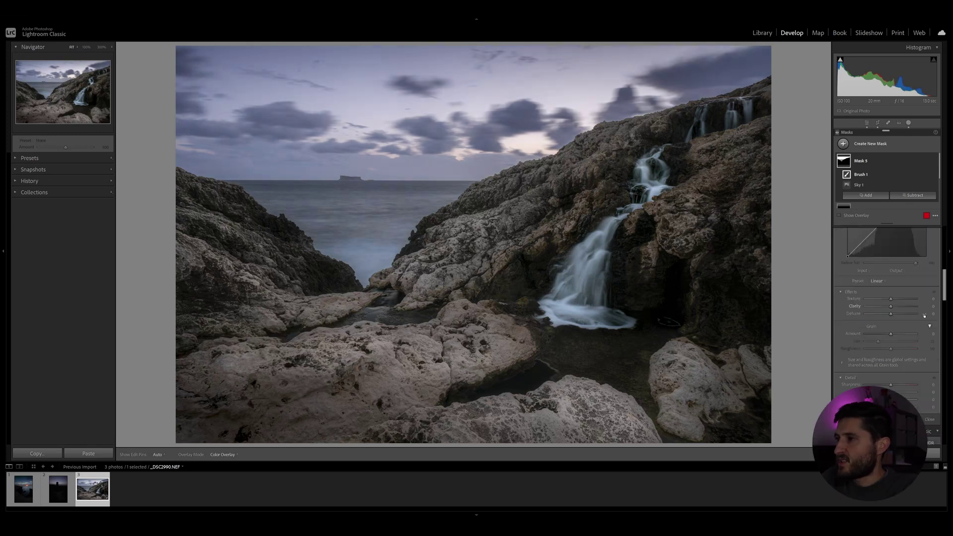
drag(890, 315, 892, 313)
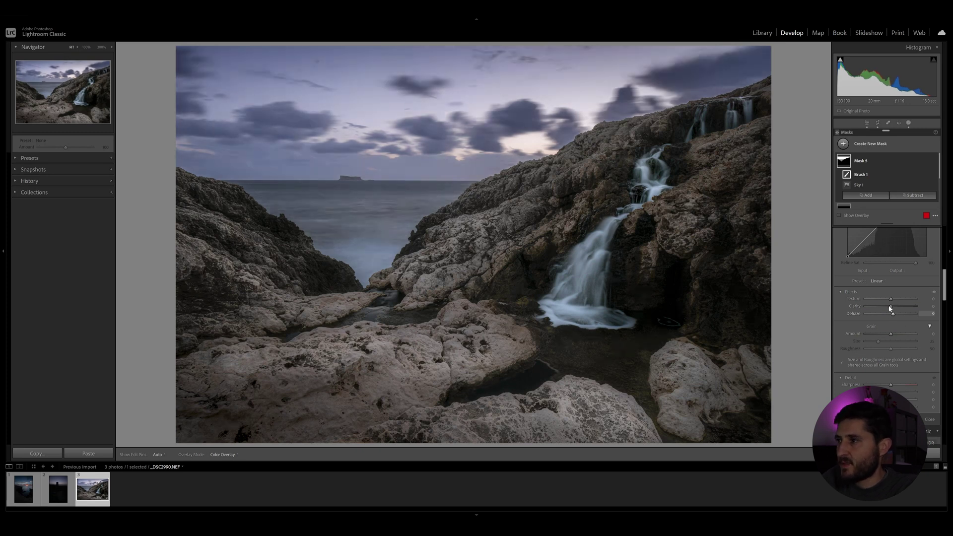
drag(890, 306, 892, 299)
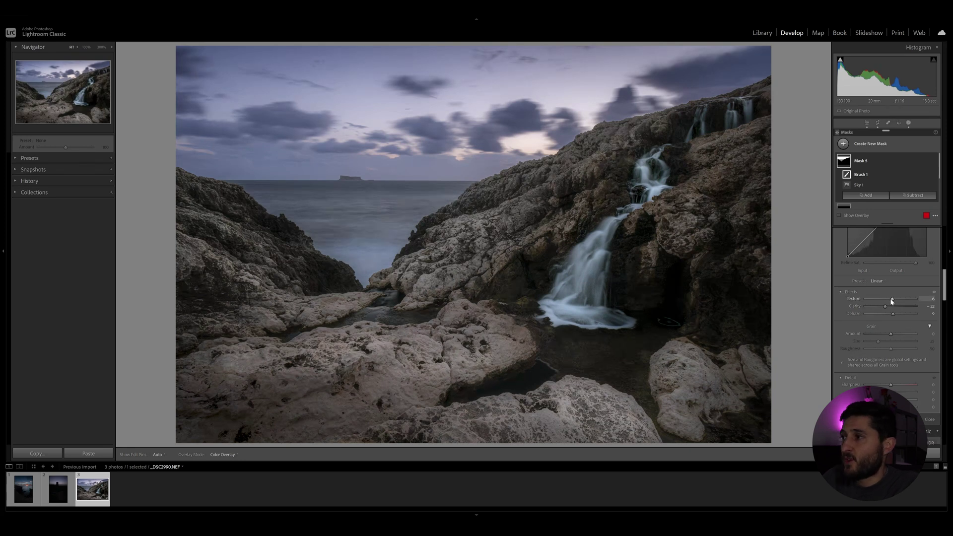
key(shift+w)
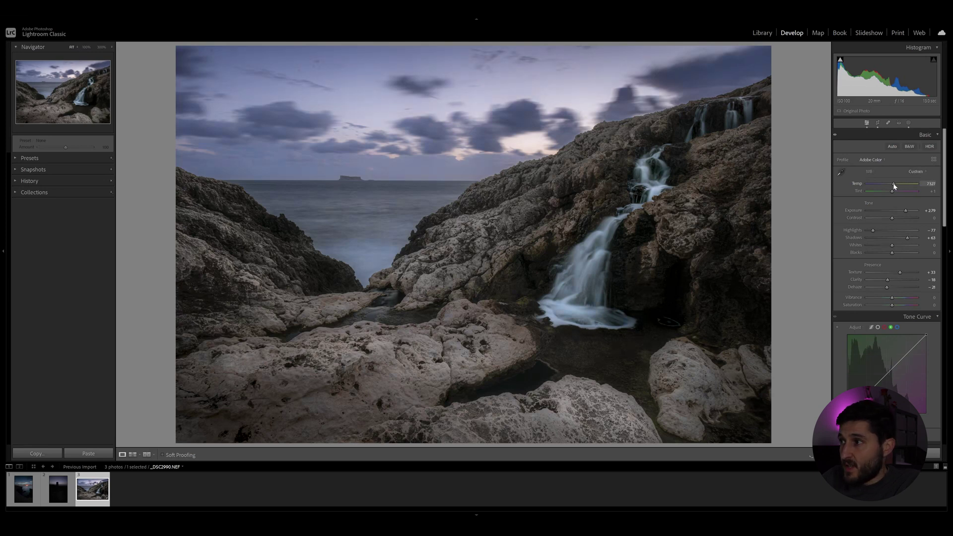
- Cool the global temperature from 7327 to about 6872 and raise tint to +4
drag(893, 185, 891, 184)
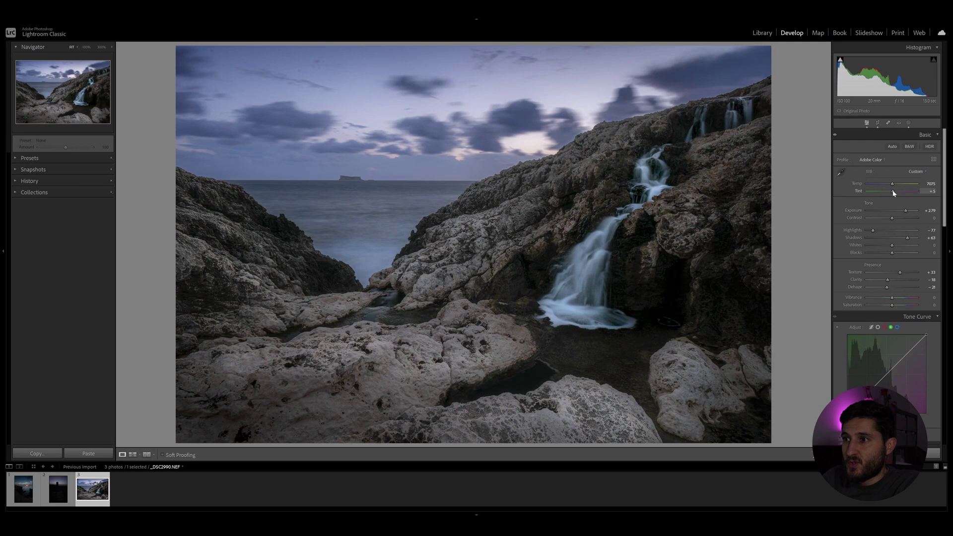
drag(892, 191, 891, 191)
drag(892, 184, 890, 186)
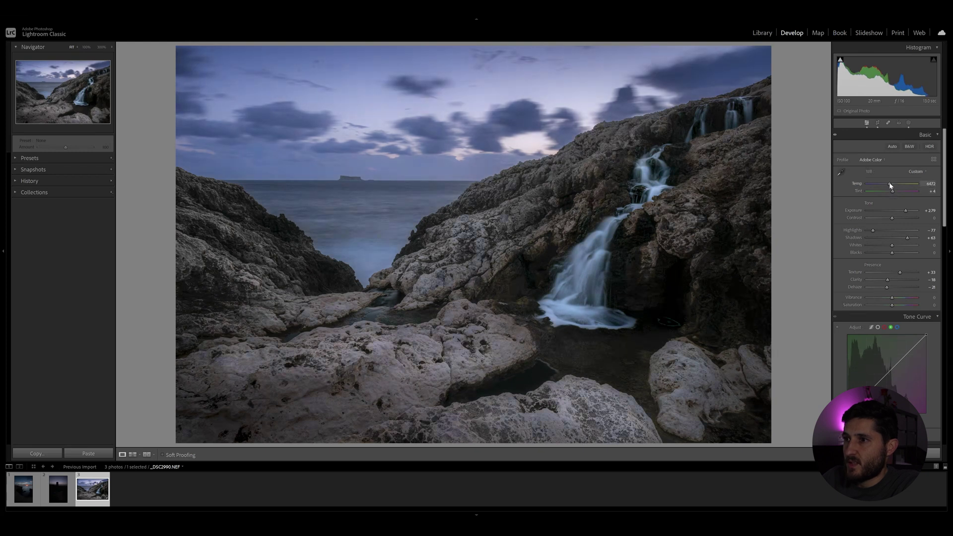
scroll(890, 185, down, 8)
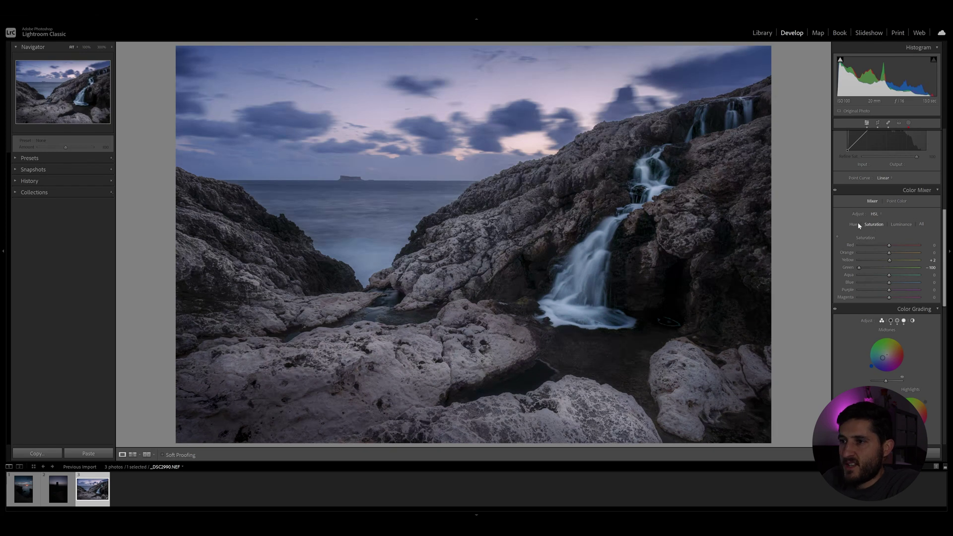
- In the HSL mixer, nudge Blue hue to about +8 and raise Purple saturation
click(853, 224)
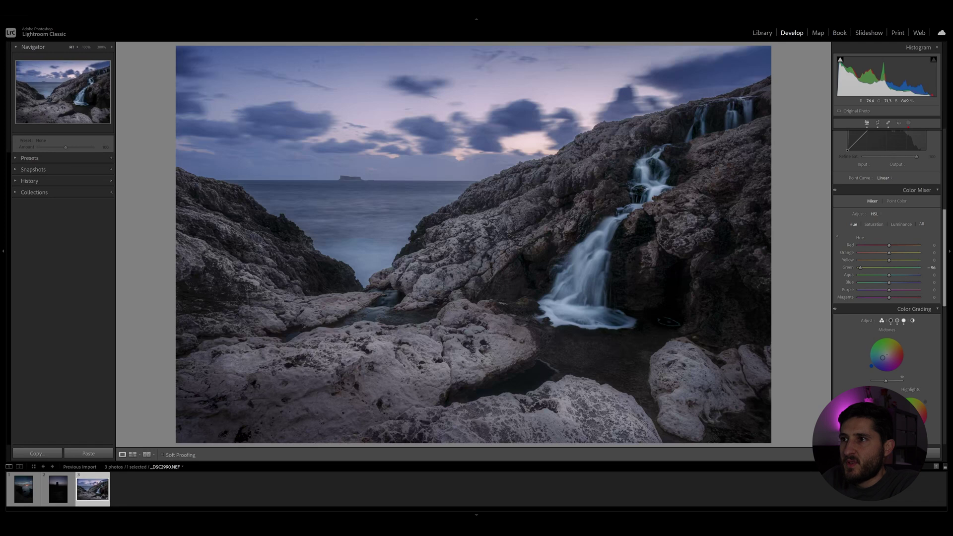
drag(883, 291, 896, 284)
double_click(896, 283)
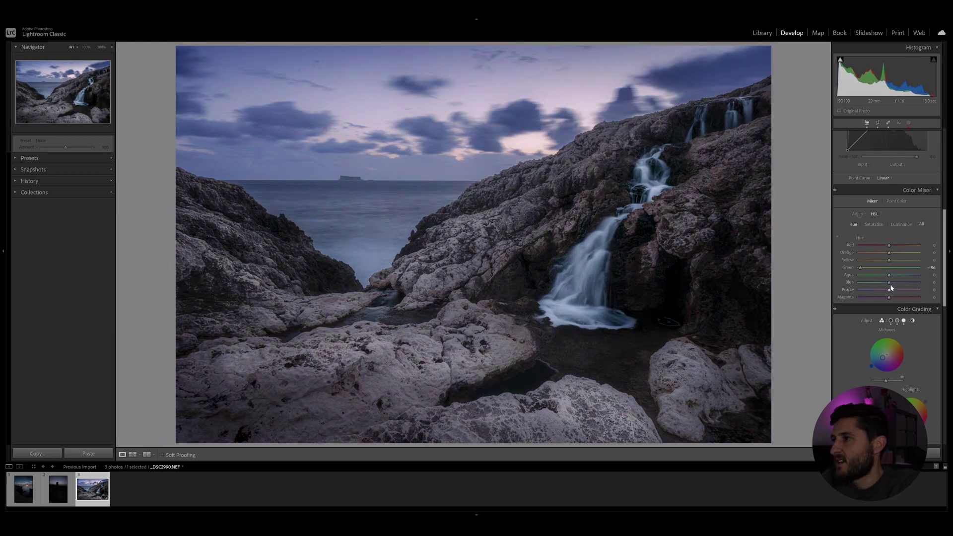
drag(891, 283, 893, 284)
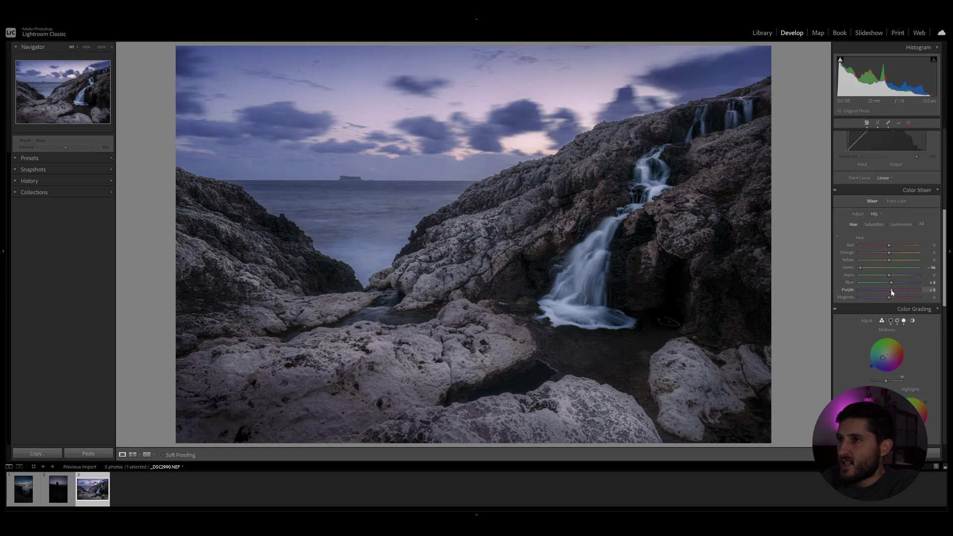
click(872, 224)
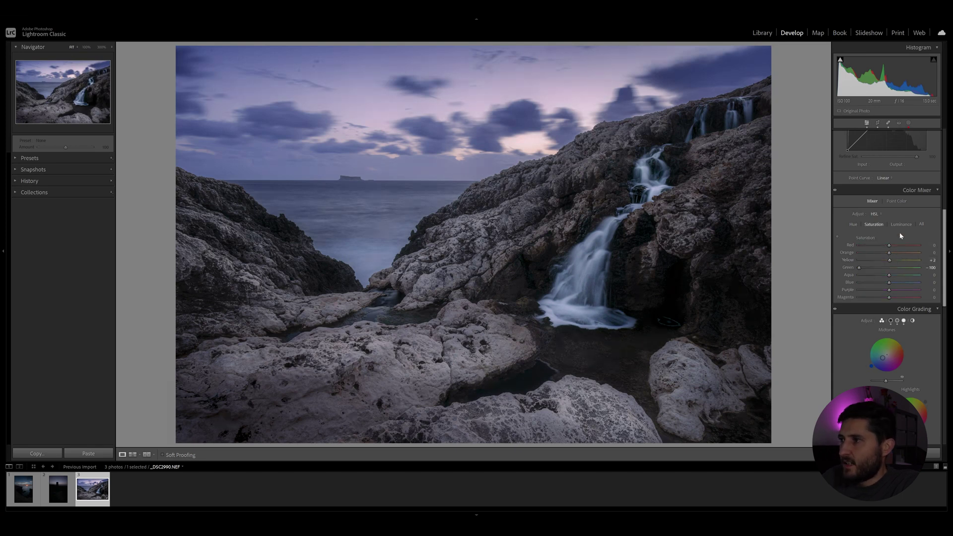
drag(892, 291, 892, 284)
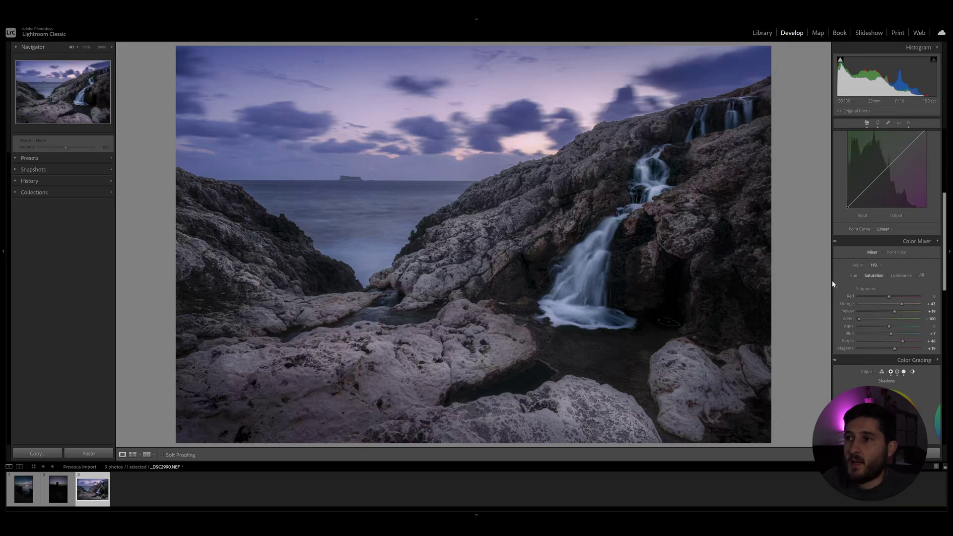
click(146, 455)
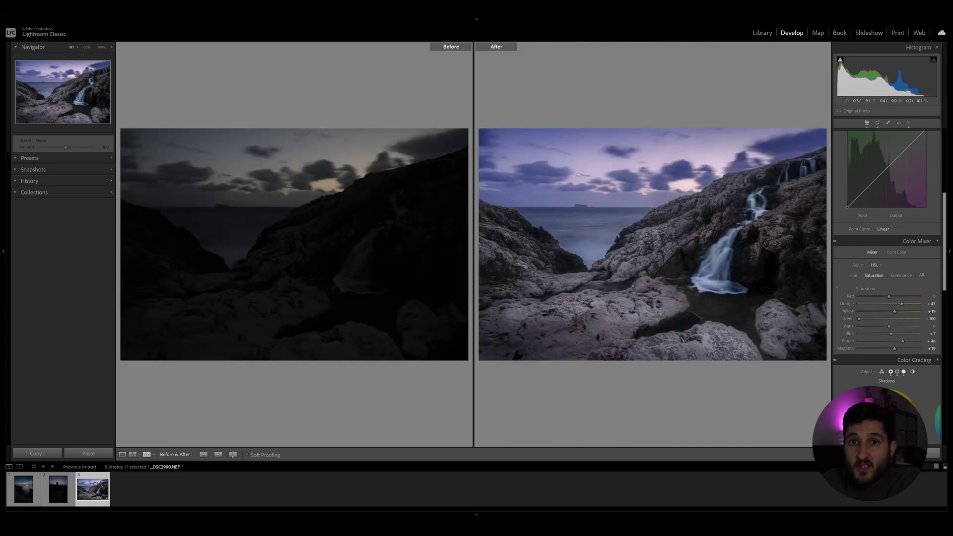
click(122, 454)
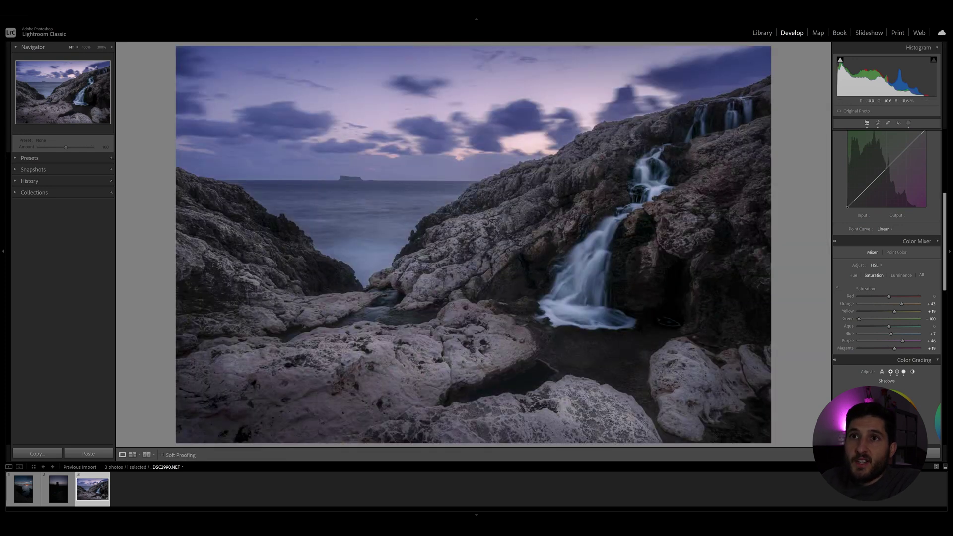
click(101, 47)
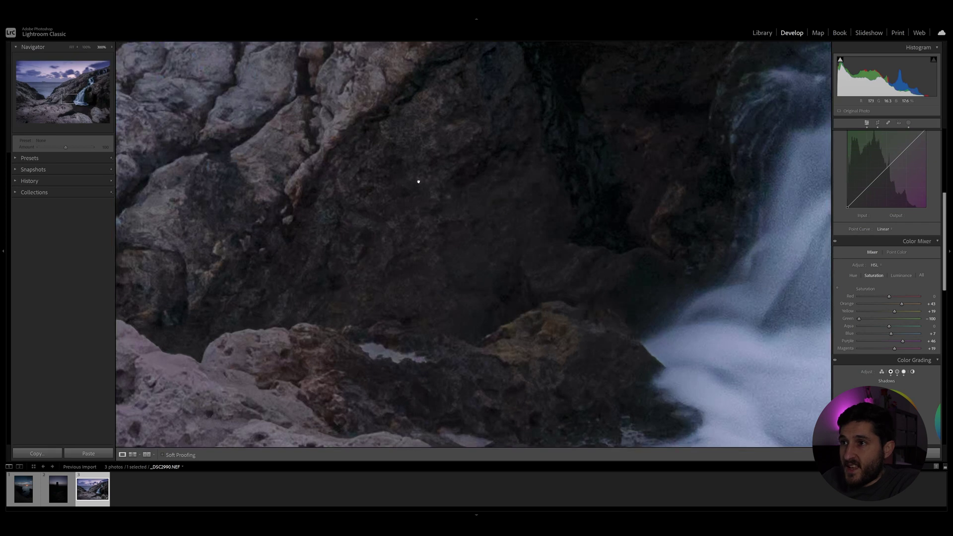
drag(417, 180, 613, 308)
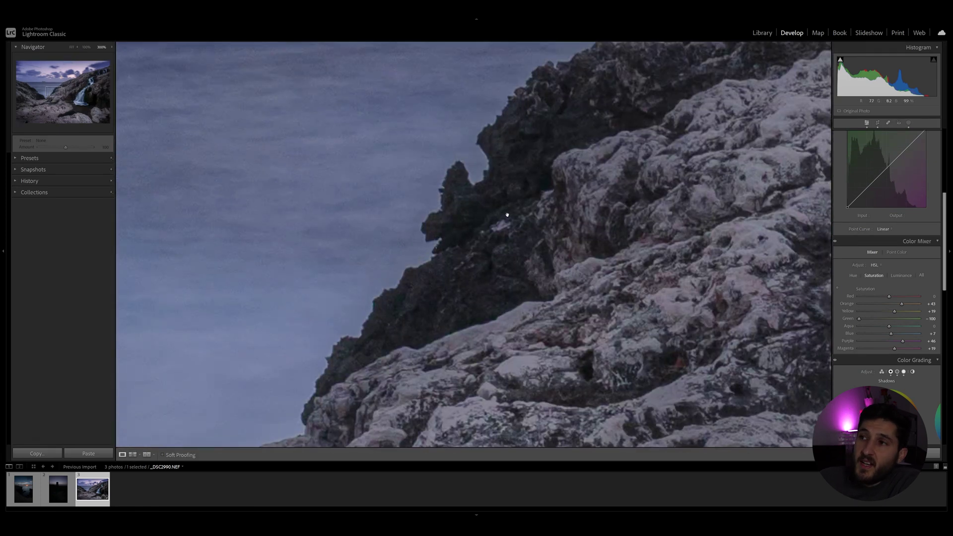
drag(492, 161, 672, 404)
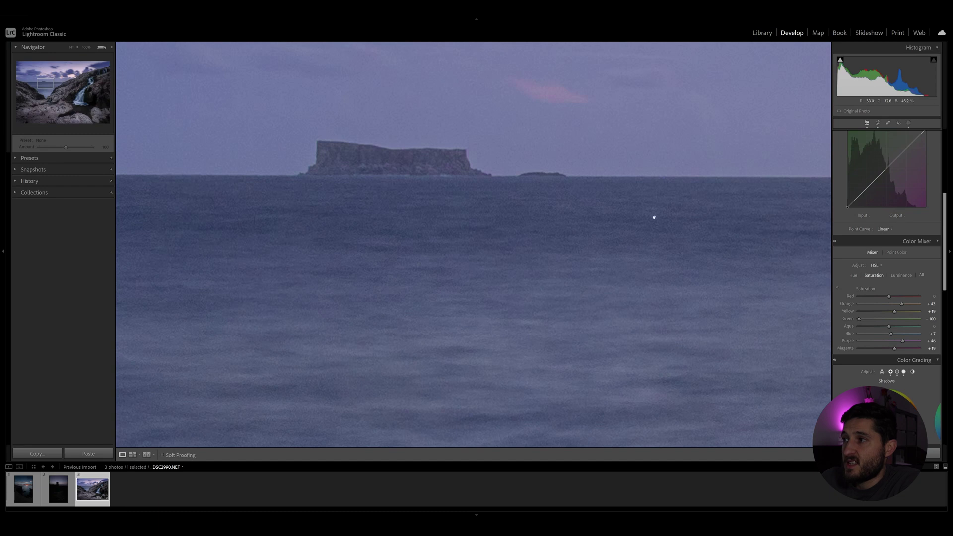
scroll(895, 261, up, 5)
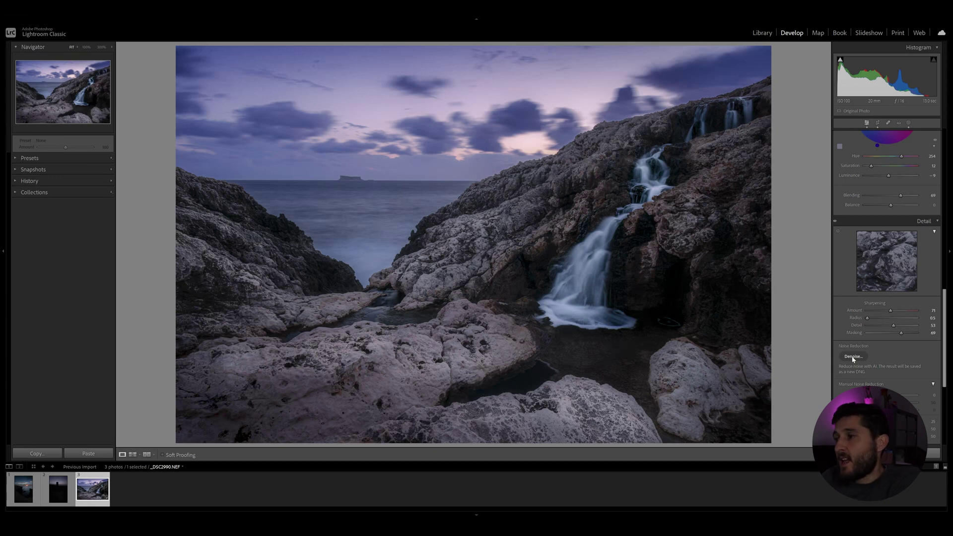
- Open AI Denoise and compare the preview with and without denoising on the sky and cliff edge
click(852, 357)
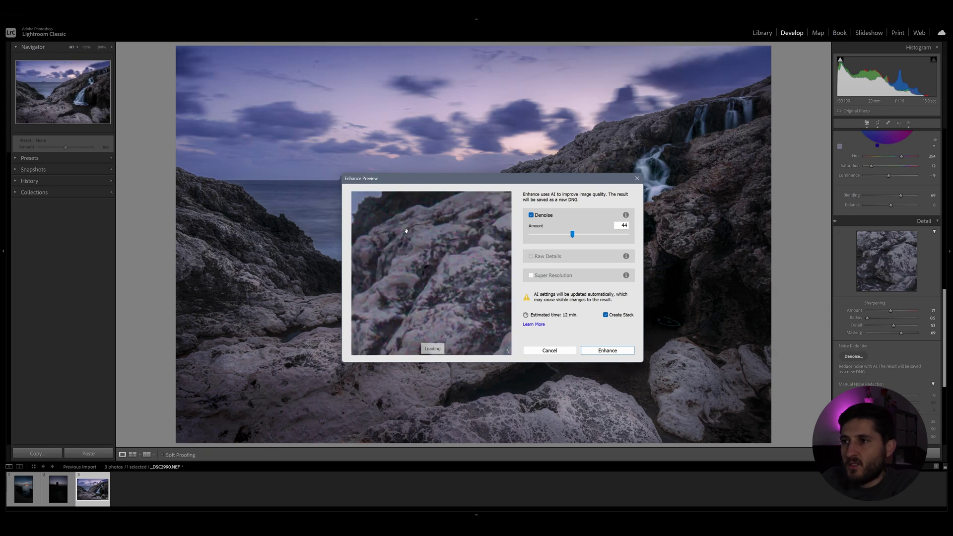
drag(406, 231, 498, 306)
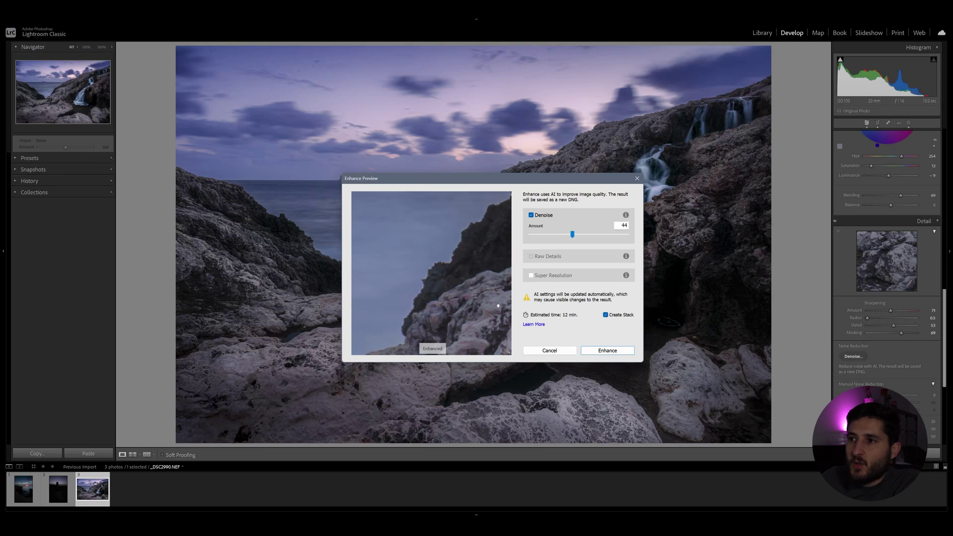
click(473, 280)
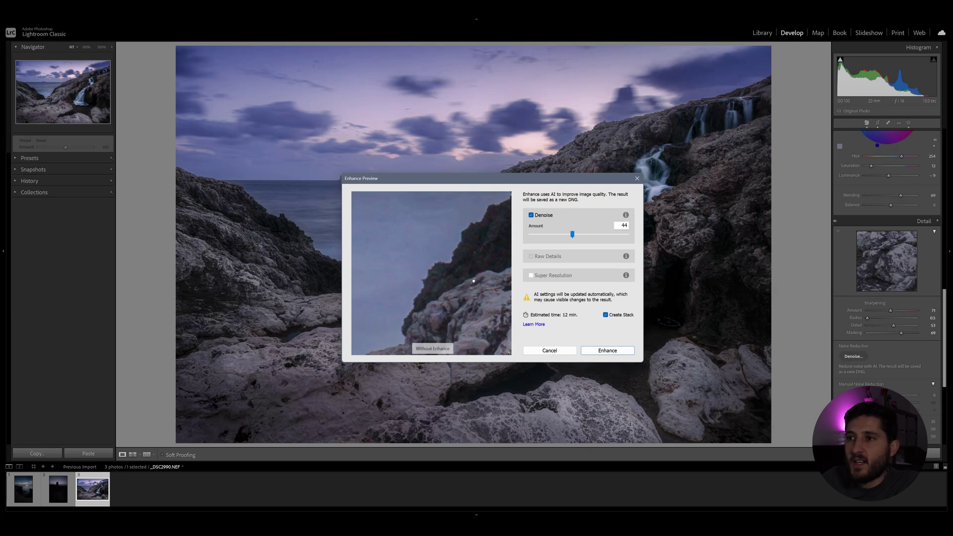
click(474, 281)
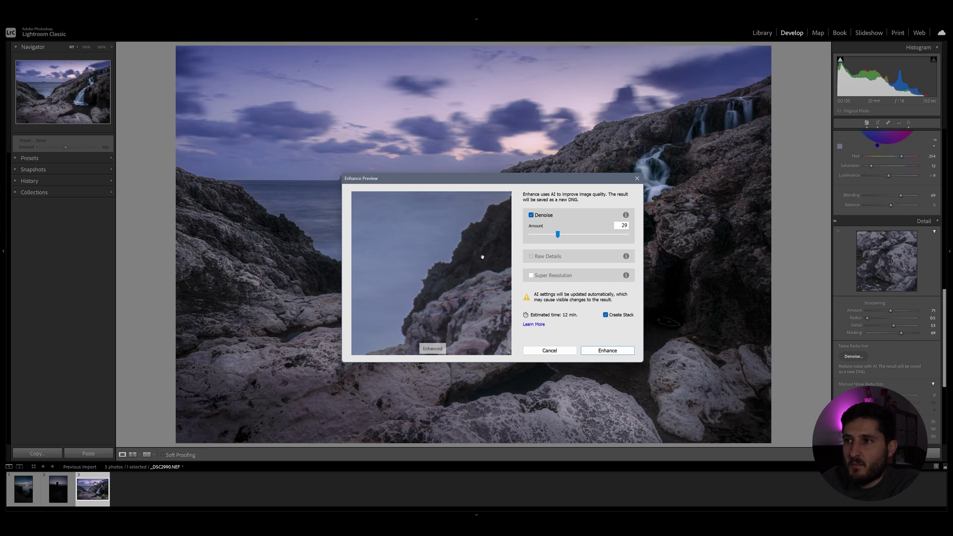
drag(481, 257, 491, 273)
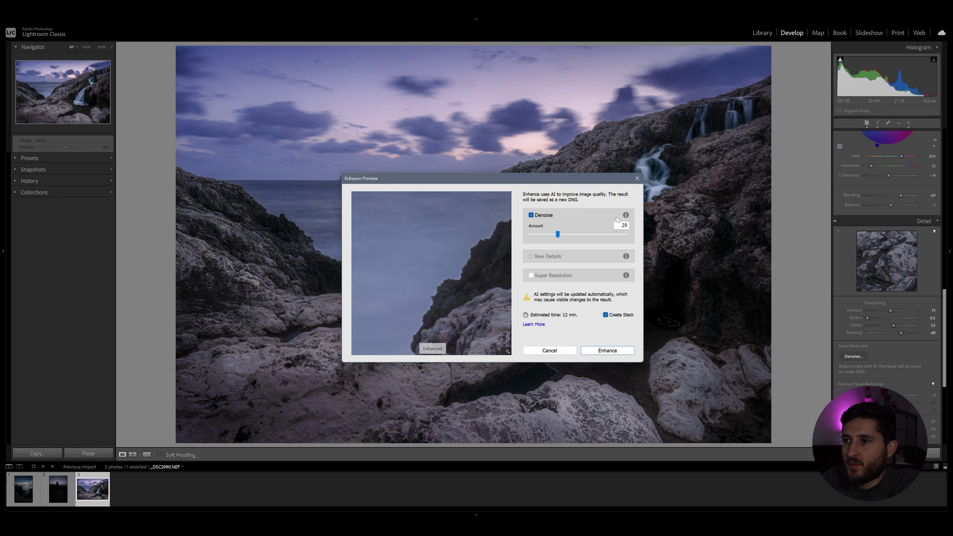
click(507, 352)
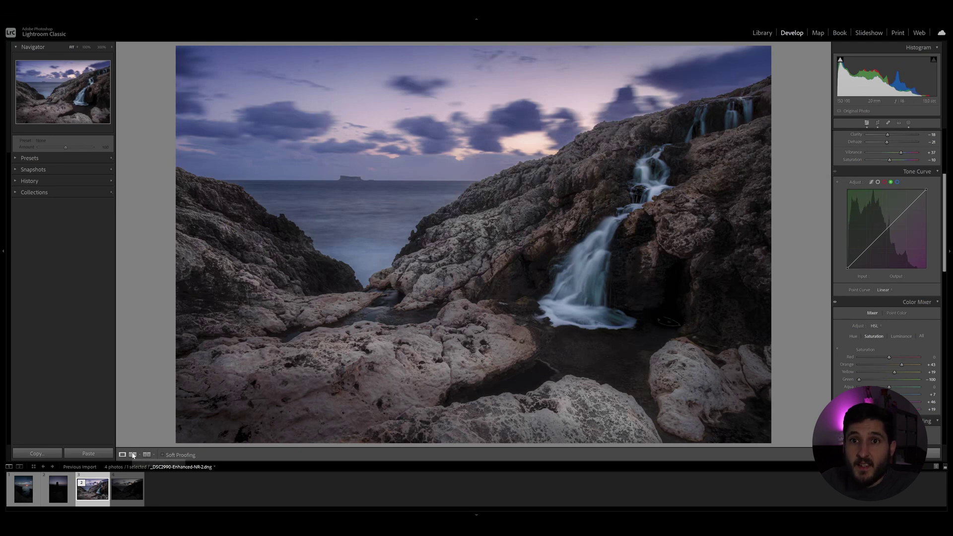
- Show the dark original as a reference beside the edited photo in Reference View
click(133, 455)
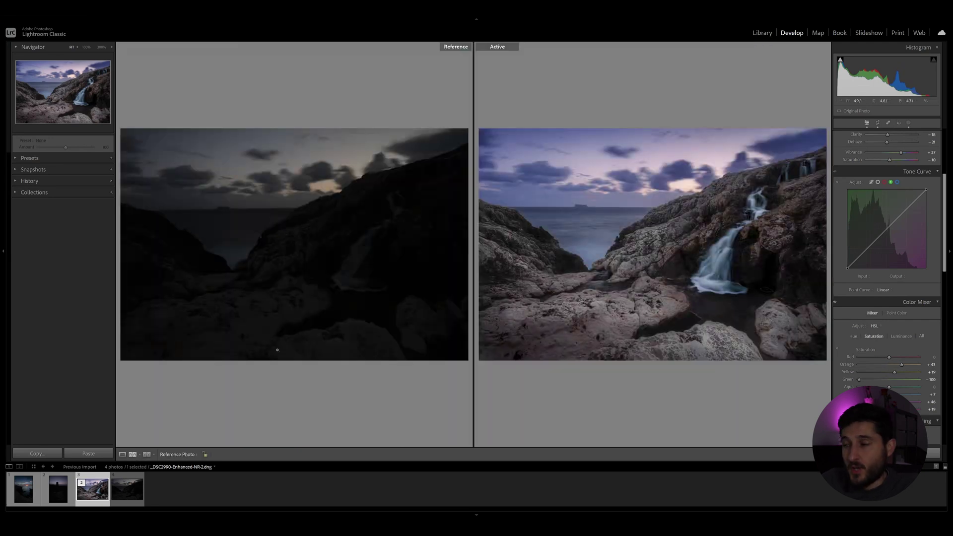